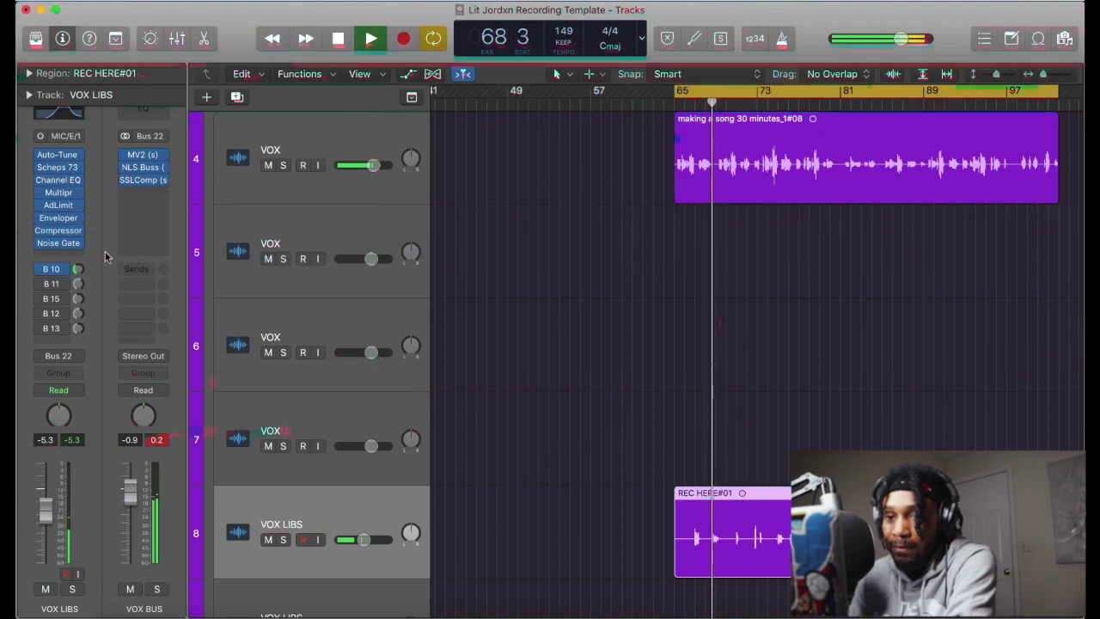
Set the VOX track's Bus 12 CRAZY send to -7.2, then select VOX LIBS to view its chain
{"action": "left_click", "coordinate": [351, 138]}
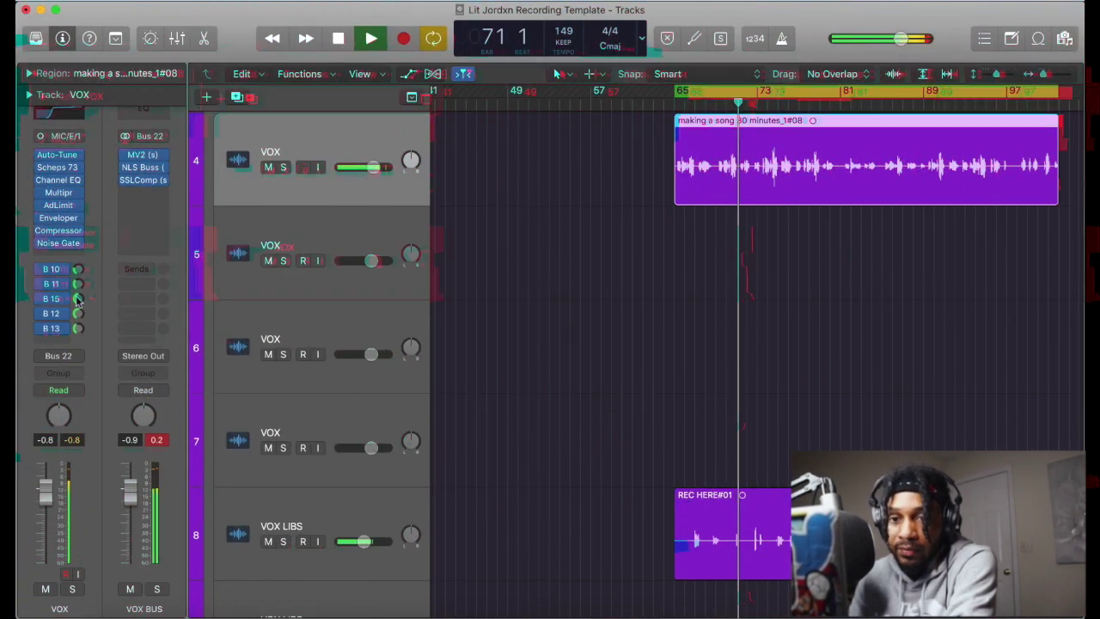
{"action": "left_click_drag", "start_coordinate": [77, 313], "coordinate": [78, 320]}
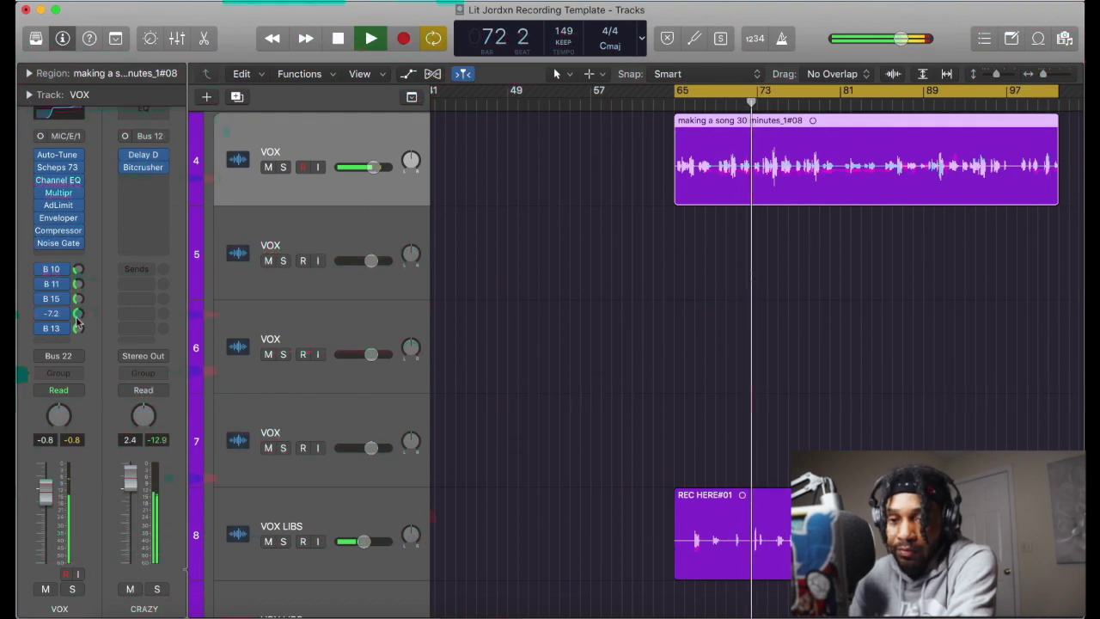
{"action": "left_click", "coordinate": [352, 513]}
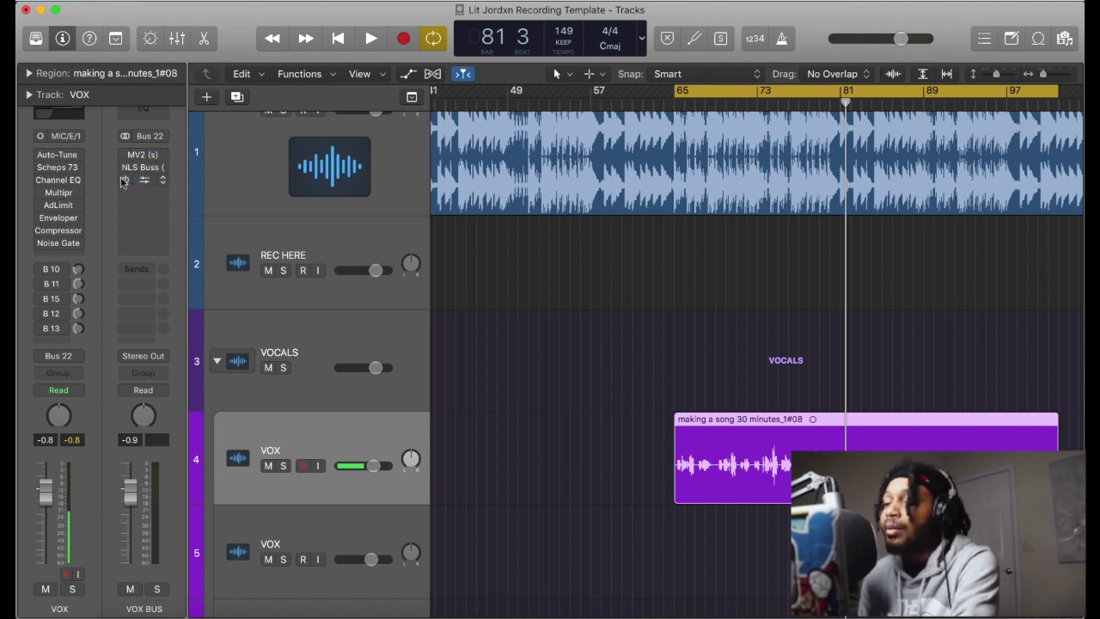
Play the vocal section and mute the VOX LIBS track on track 8
{"action": "key", "text": "space"}
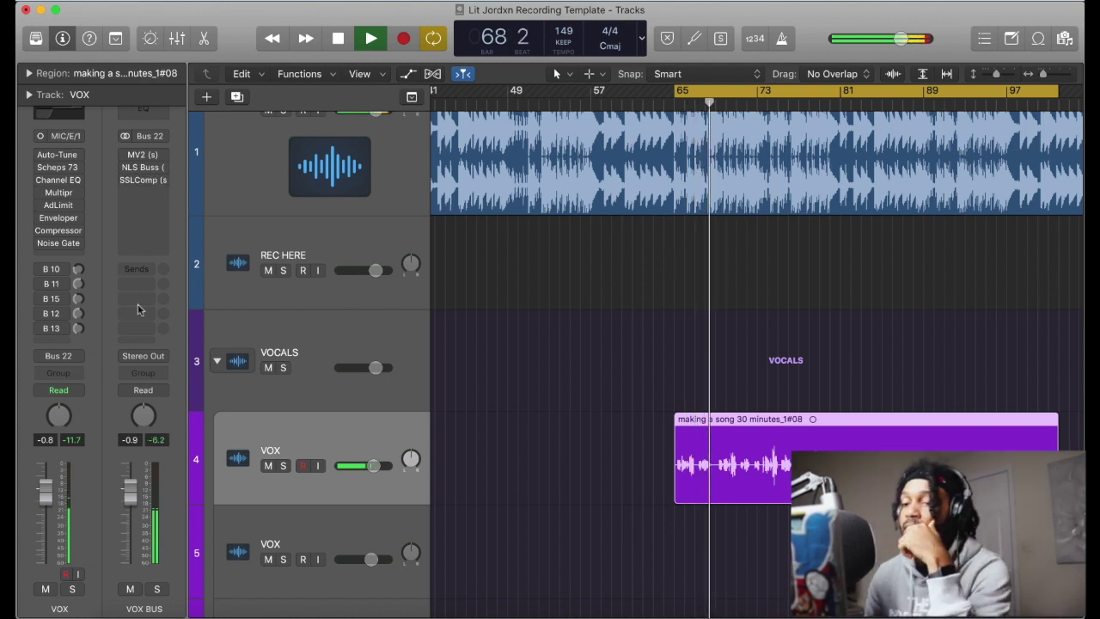
{"action": "scroll", "coordinate": [348, 370], "scroll_direction": "down", "scroll_amount": 3}
{"action": "scroll", "coordinate": [348, 369], "scroll_direction": "down", "scroll_amount": 10}
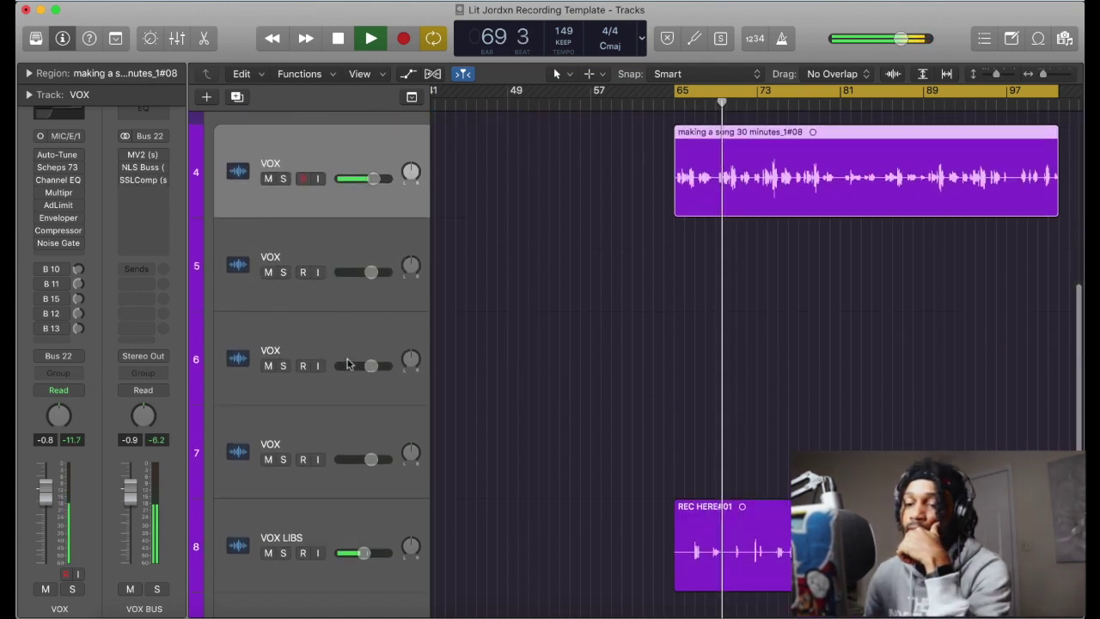
{"action": "left_click", "coordinate": [267, 497]}
Stop playback, then replay the vocal section from bar 65
{"action": "scroll", "coordinate": [454, 331], "scroll_direction": "up", "scroll_amount": 8}
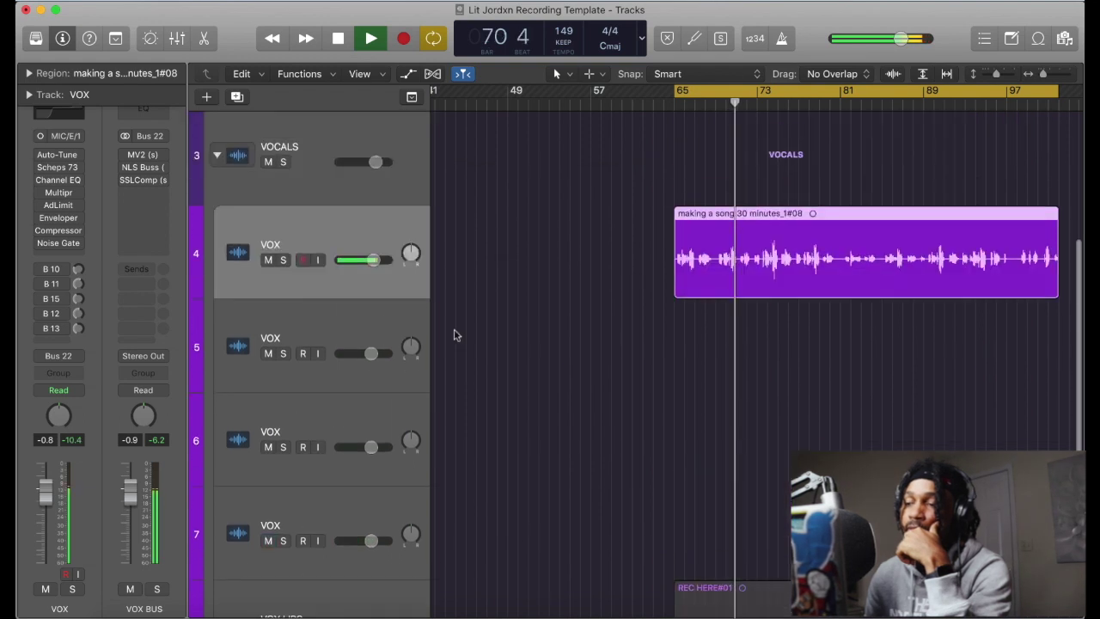
{"action": "scroll", "coordinate": [455, 335], "scroll_direction": "up", "scroll_amount": 1}
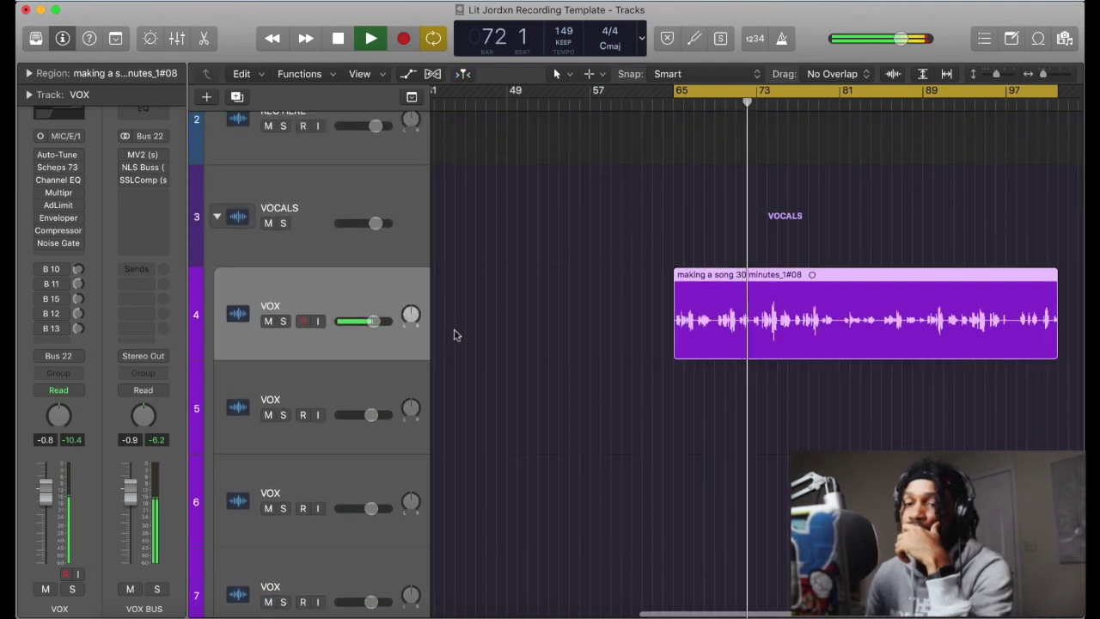
{"action": "key", "text": "space"}
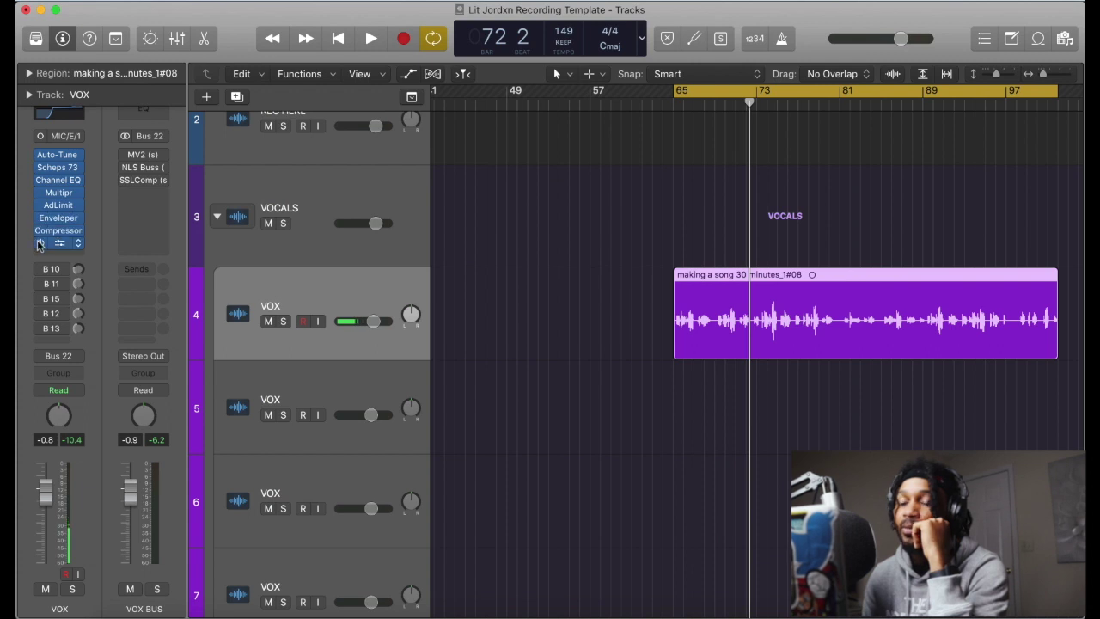
{"action": "key", "text": "space"}
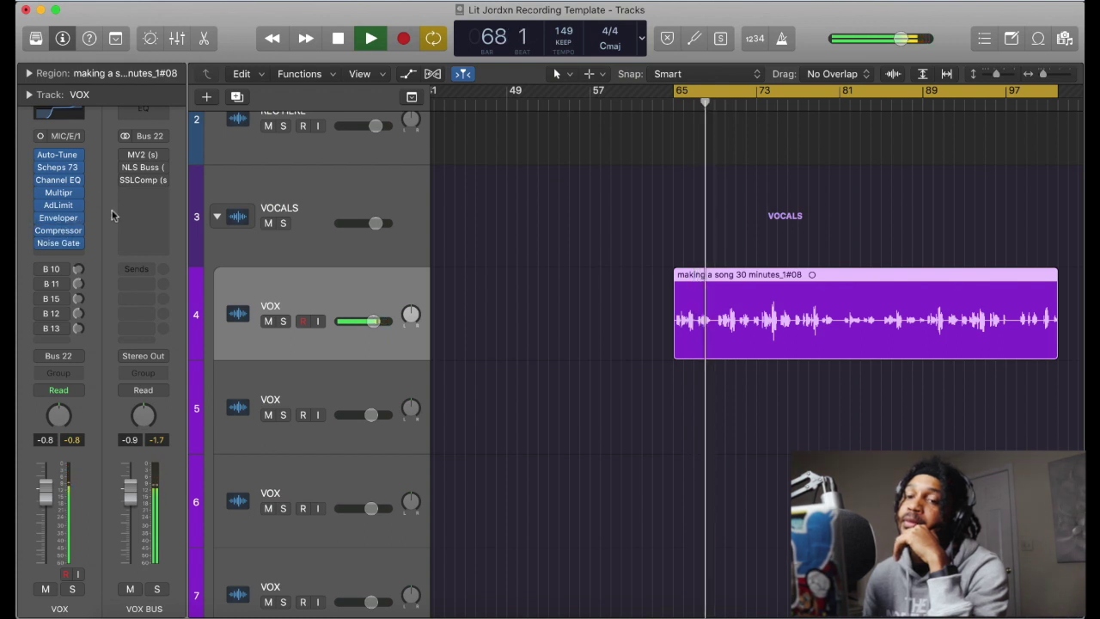
{"action": "key", "text": "space"}
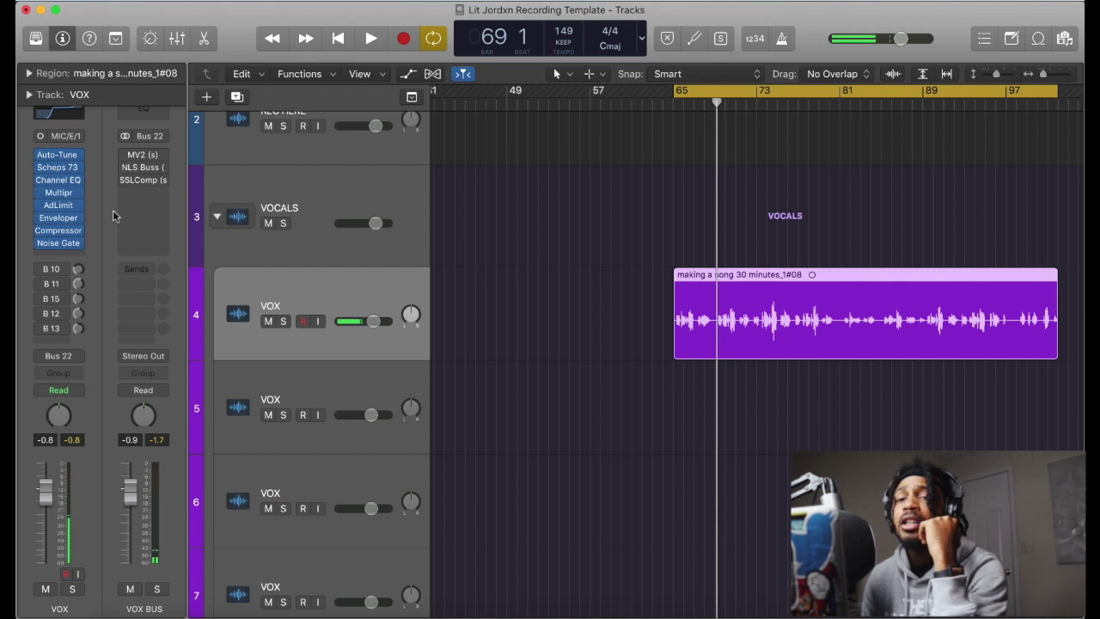
{"action": "scroll", "coordinate": [563, 274], "scroll_direction": "up", "scroll_amount": 4}
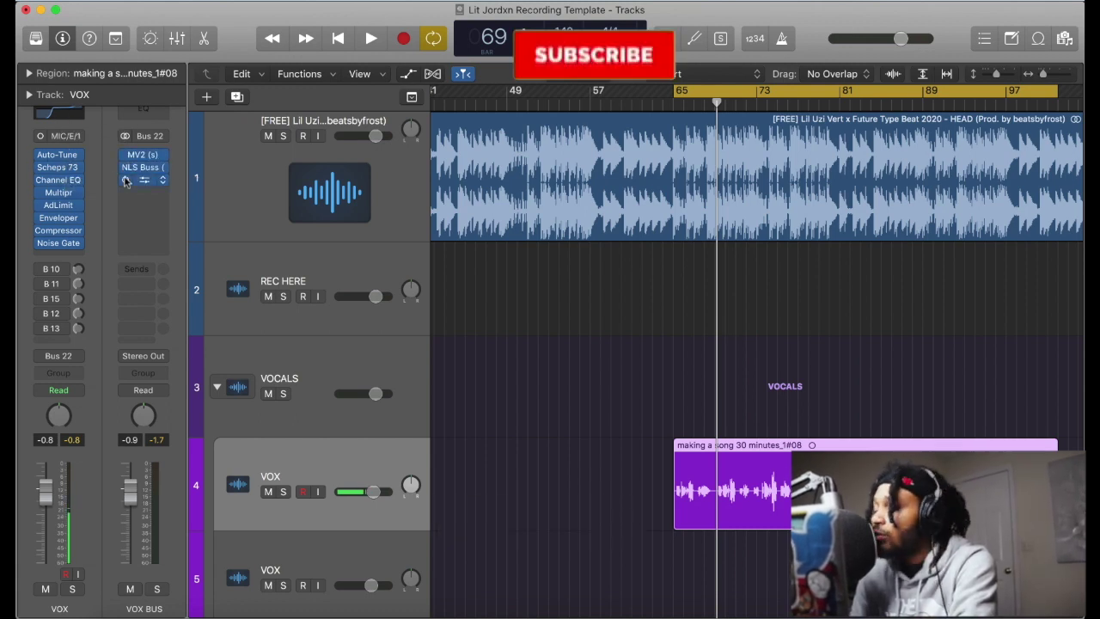
Audition the vocals from bar 65 while inspecting the Bus 11 DELAY and Bus 10 REVERB returns
{"action": "key", "text": "space"}
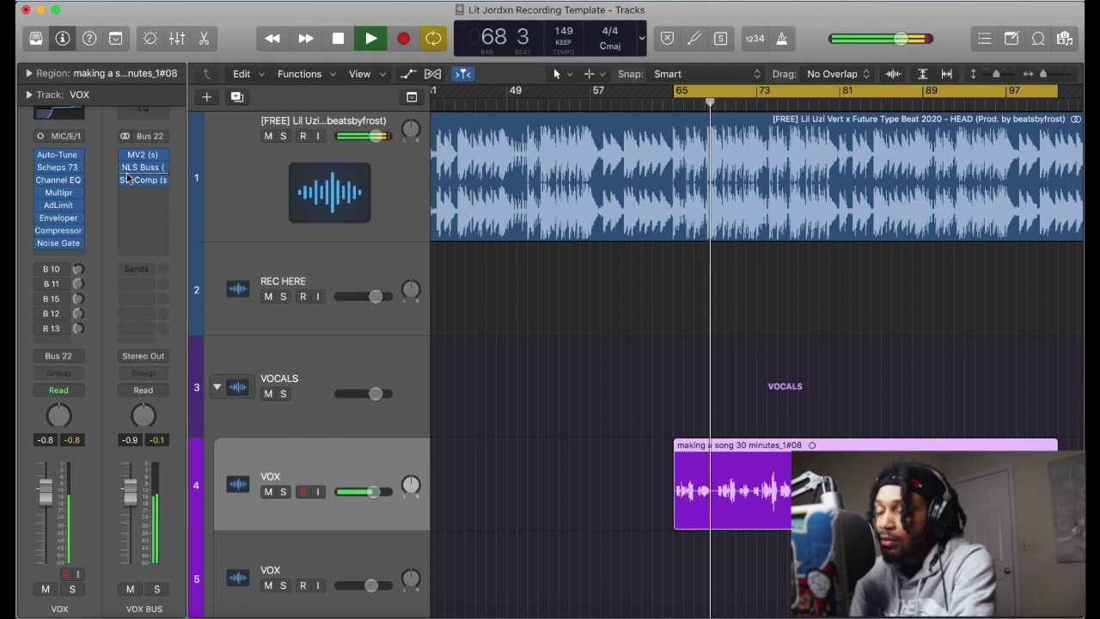
{"action": "key", "text": "space"}
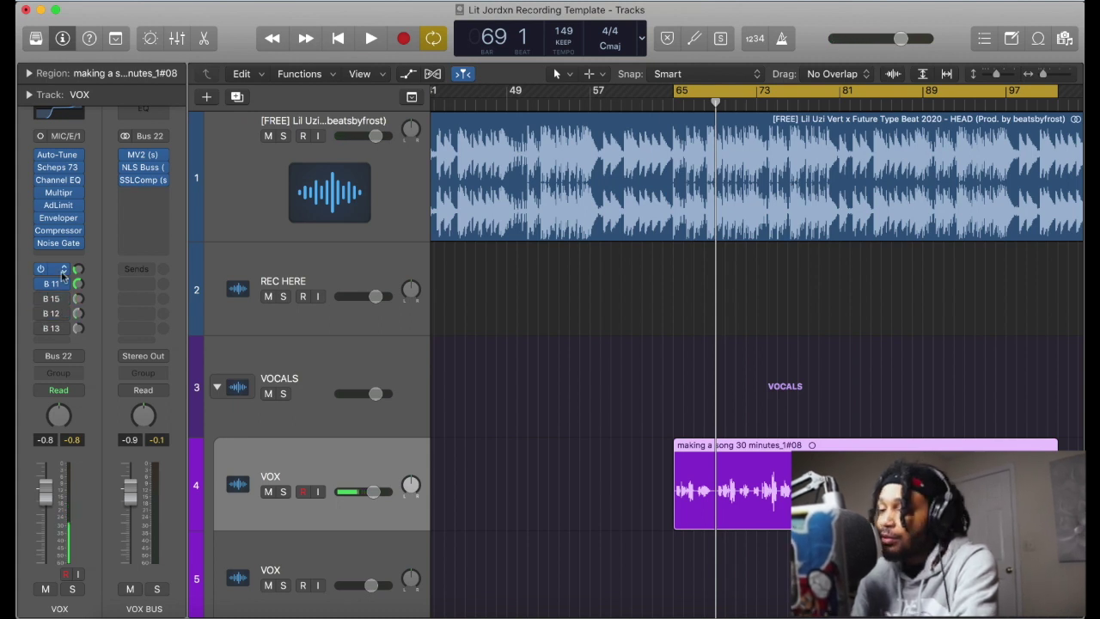
{"action": "key", "text": "space"}
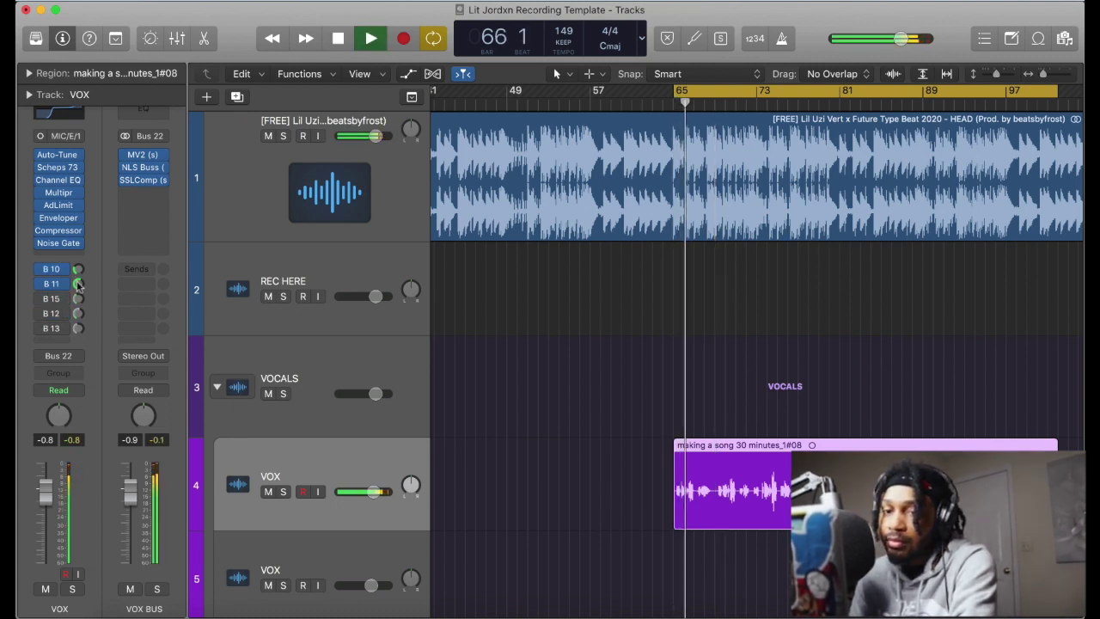
{"action": "left_click", "coordinate": [77, 284]}
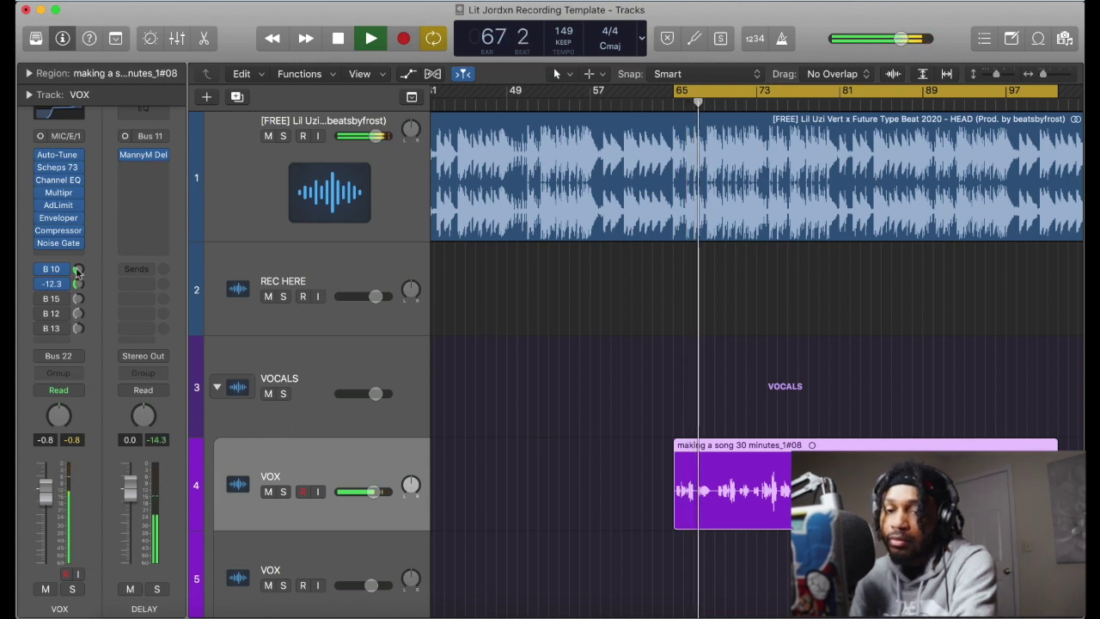
{"action": "left_click", "coordinate": [78, 269]}
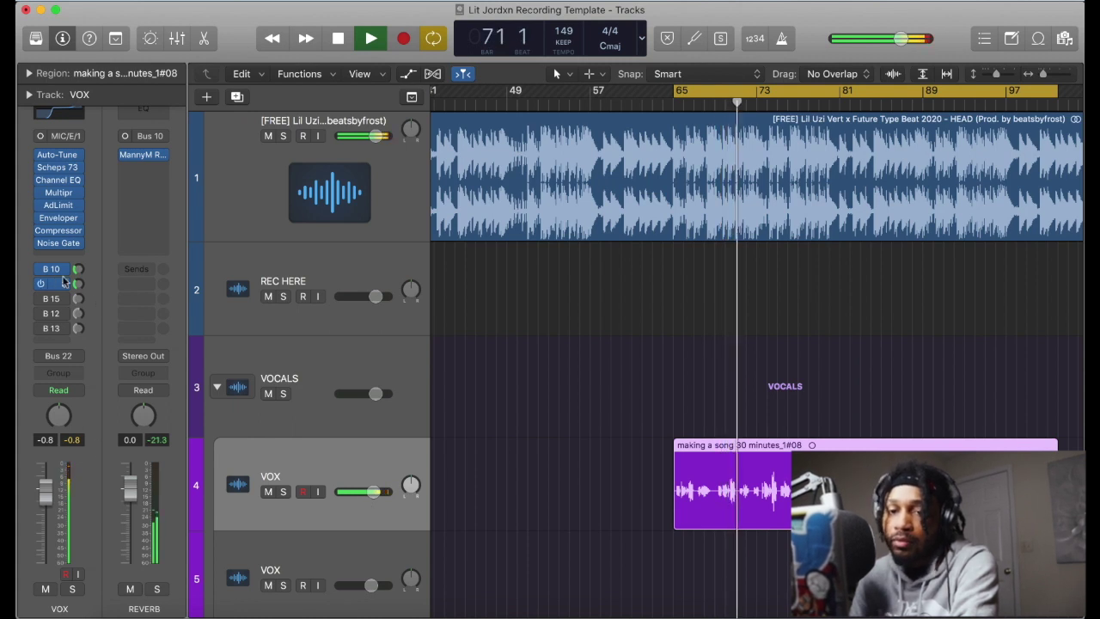
Lower the Bus 10 REVERB send to -18.9 and set Bus 15 DEEP VOICE to -12.7, then stop
{"action": "left_click_drag", "start_coordinate": [77, 269], "coordinate": [76, 312]}
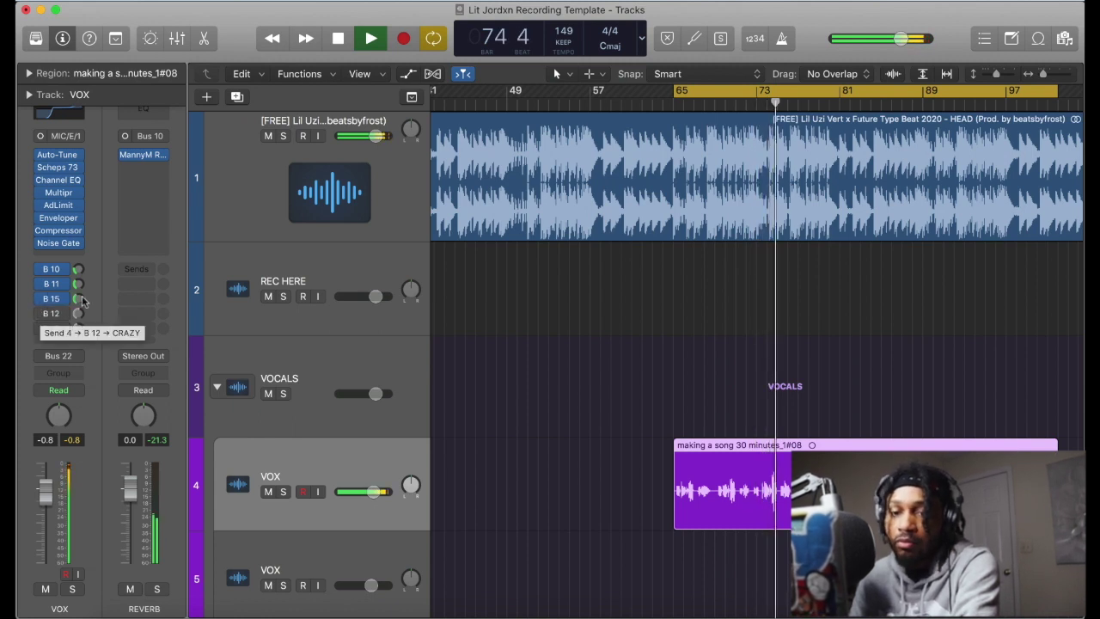
{"action": "left_click_drag", "start_coordinate": [82, 300], "coordinate": [77, 311]}
{"action": "key", "text": "space"}
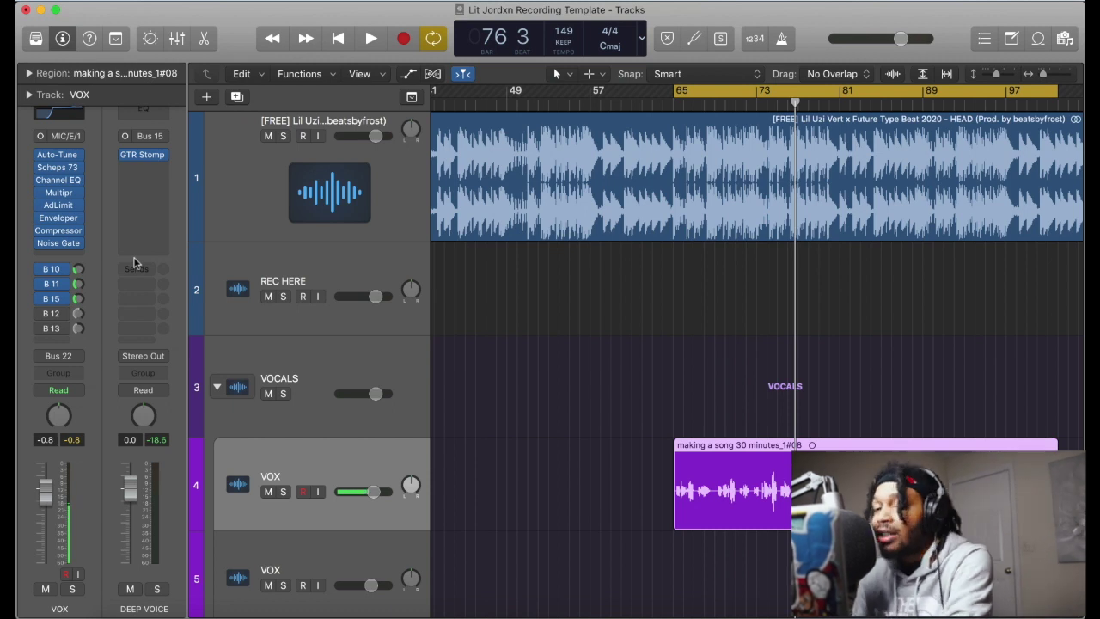
Restart playback from bar 65 and nudge the Bus 15 DEEP VOICE send up
{"action": "key", "text": "space"}
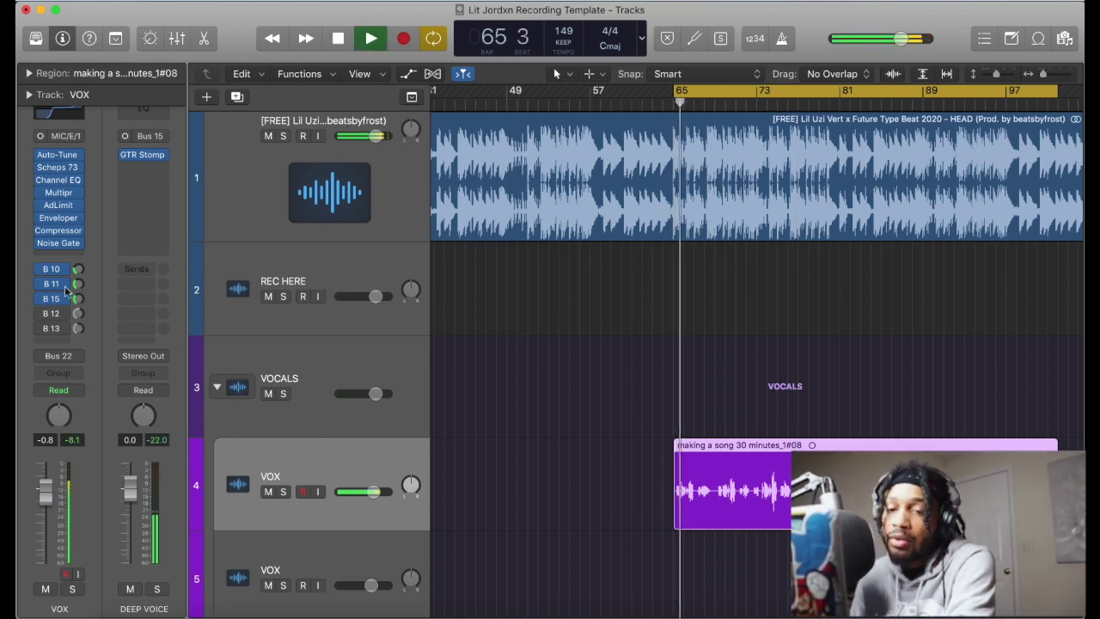
{"action": "mouse_move", "coordinate": [75, 299]}
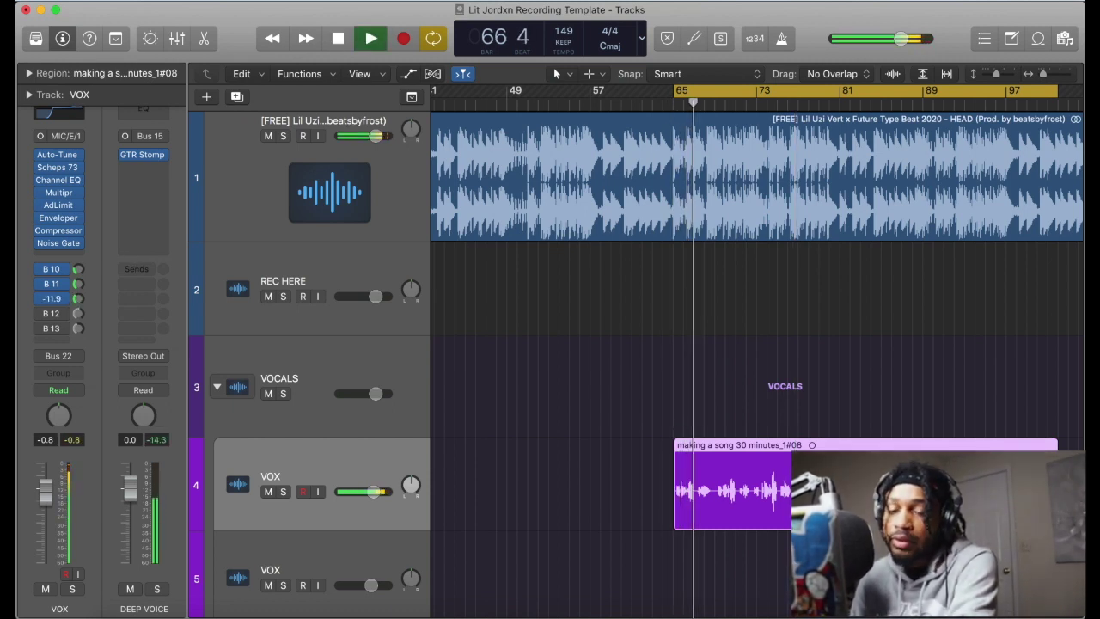
{"action": "scroll", "coordinate": [76, 299], "scroll_direction": "up", "scroll_amount": 1}
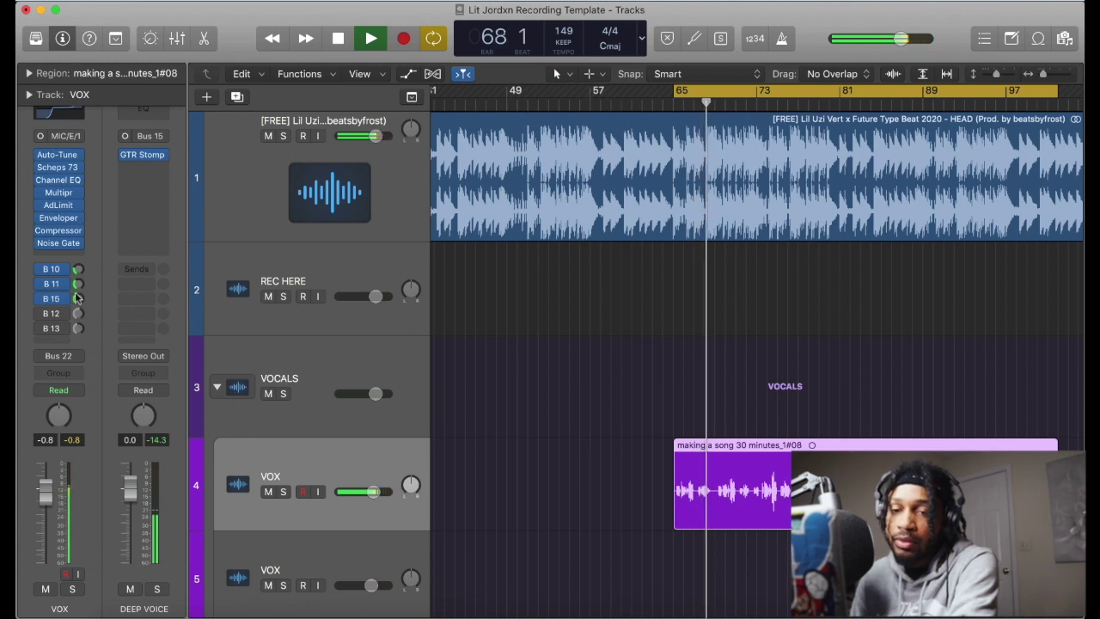
Lower the VOX track's Bus 13 COLOR send to -10.1
{"action": "left_click", "coordinate": [41, 328]}
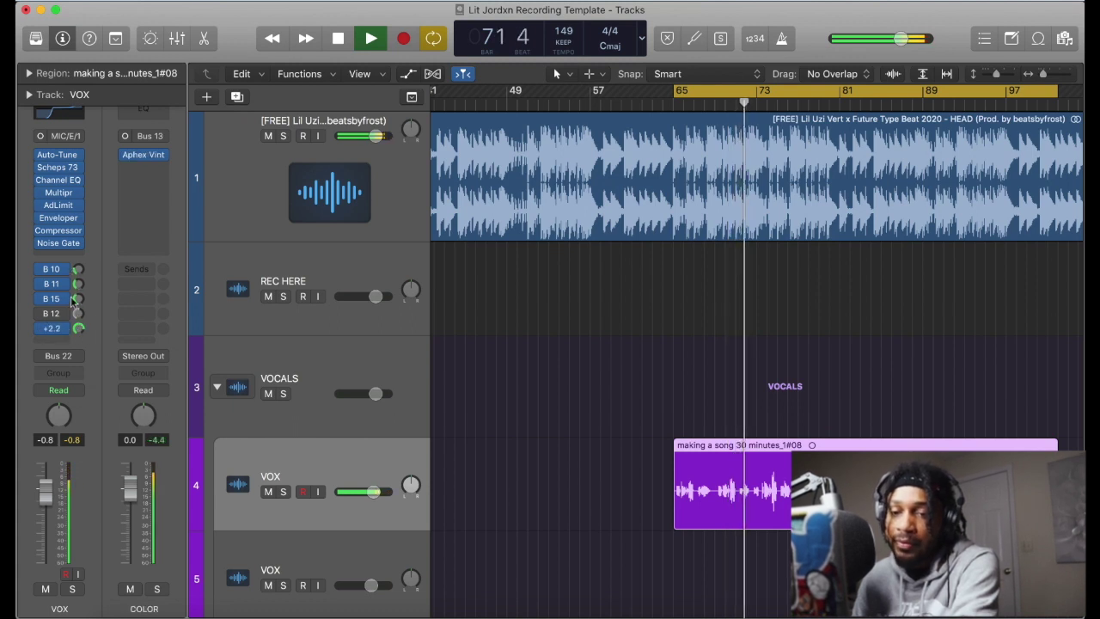
{"action": "scroll", "coordinate": [75, 328], "scroll_direction": "down", "scroll_amount": 5}
{"action": "scroll", "coordinate": [75, 328], "scroll_direction": "down", "scroll_amount": 2}
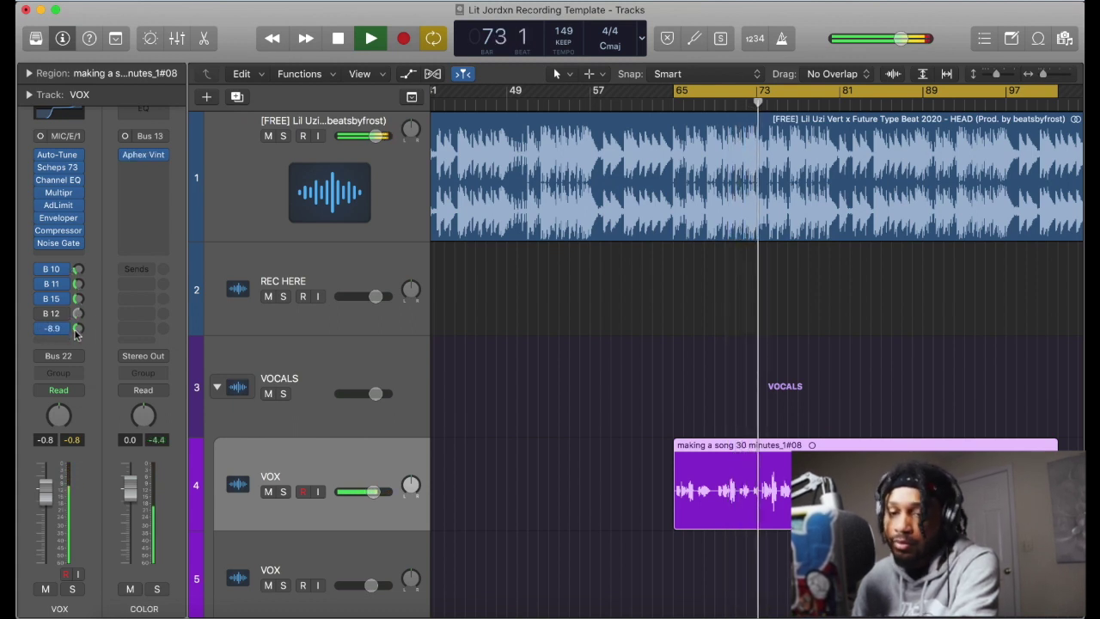
{"action": "scroll", "coordinate": [75, 328], "scroll_direction": "down", "scroll_amount": 1}
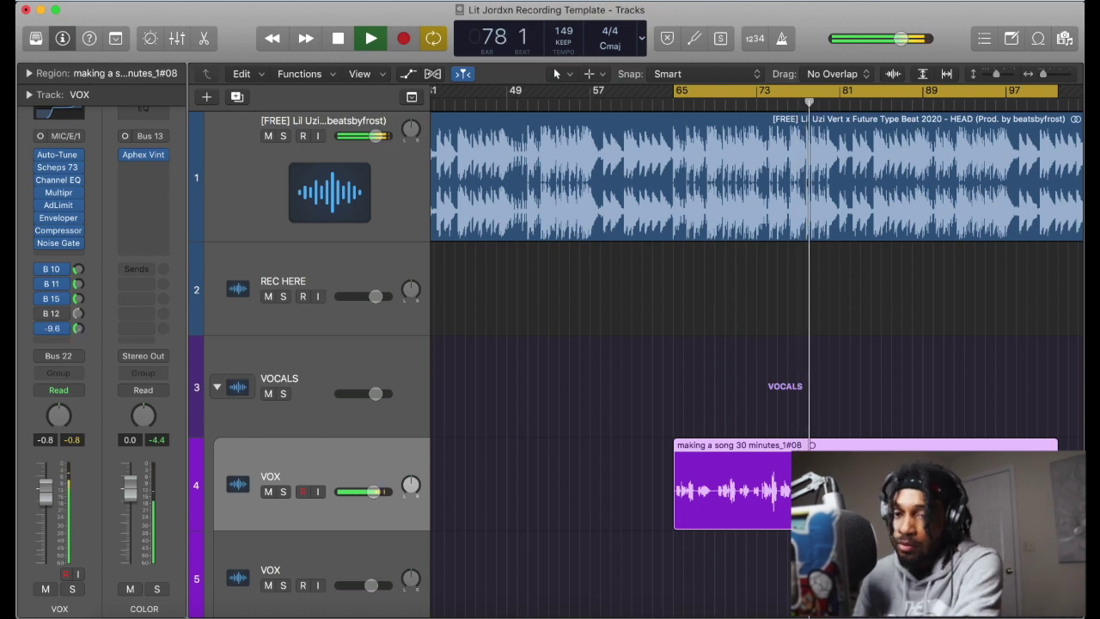
{"action": "left_click", "coordinate": [77, 328]}
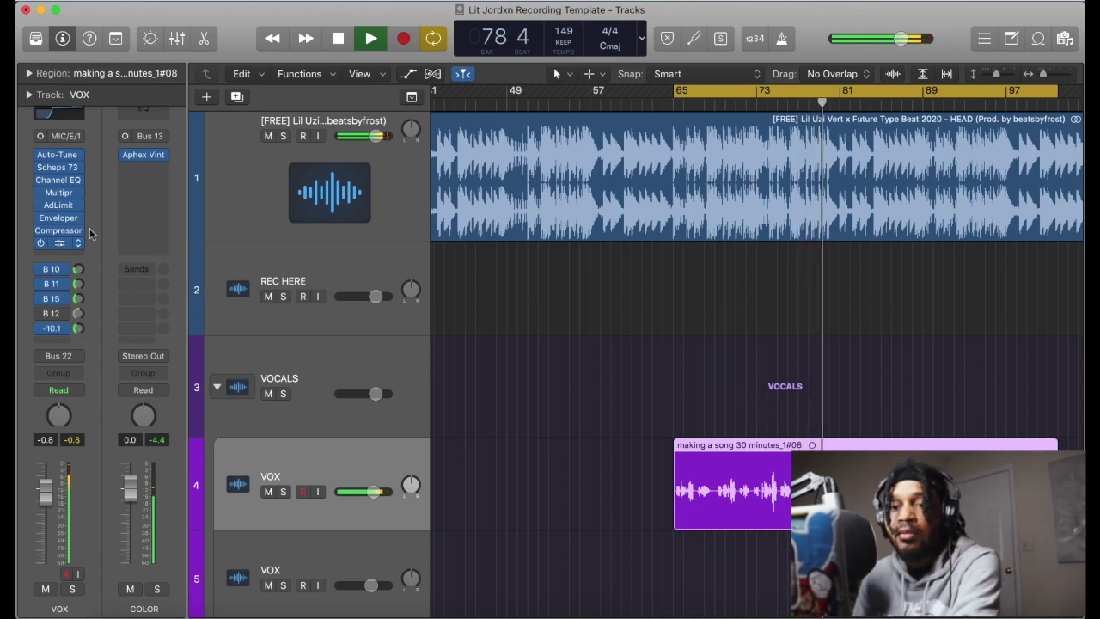
Lower the VOX Hard Floor Noise Cut gate threshold to about -47 dB and close its window
{"action": "left_click", "coordinate": [59, 243]}
{"action": "left_click_drag", "start_coordinate": [83, 176], "coordinate": [83, 187]}
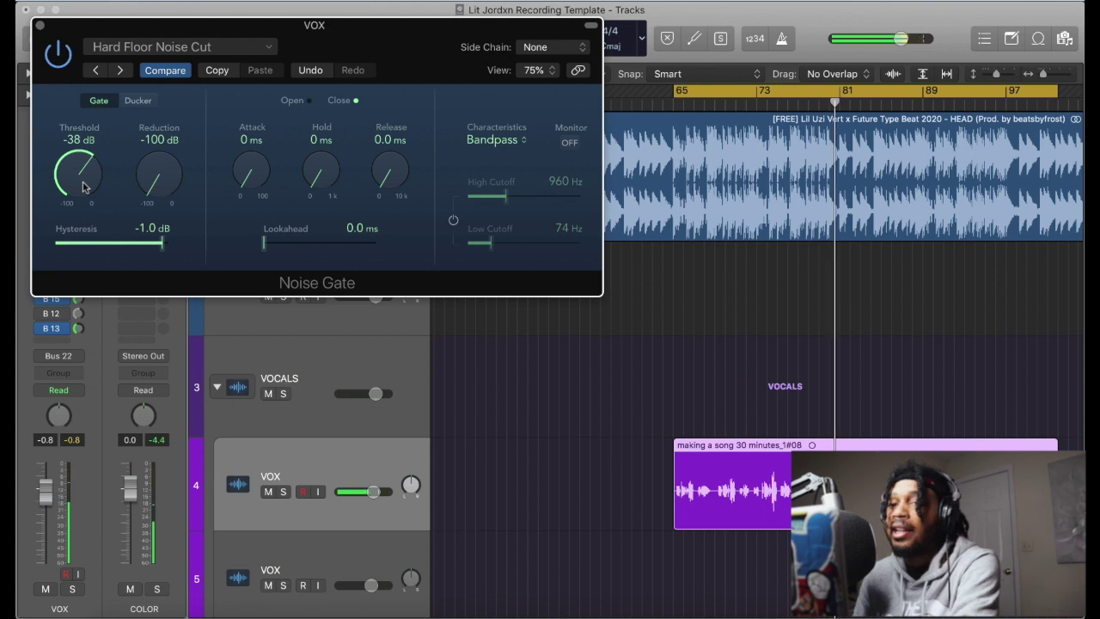
{"action": "left_click_drag", "start_coordinate": [83, 186], "coordinate": [84, 190]}
{"action": "left_click", "coordinate": [39, 25]}
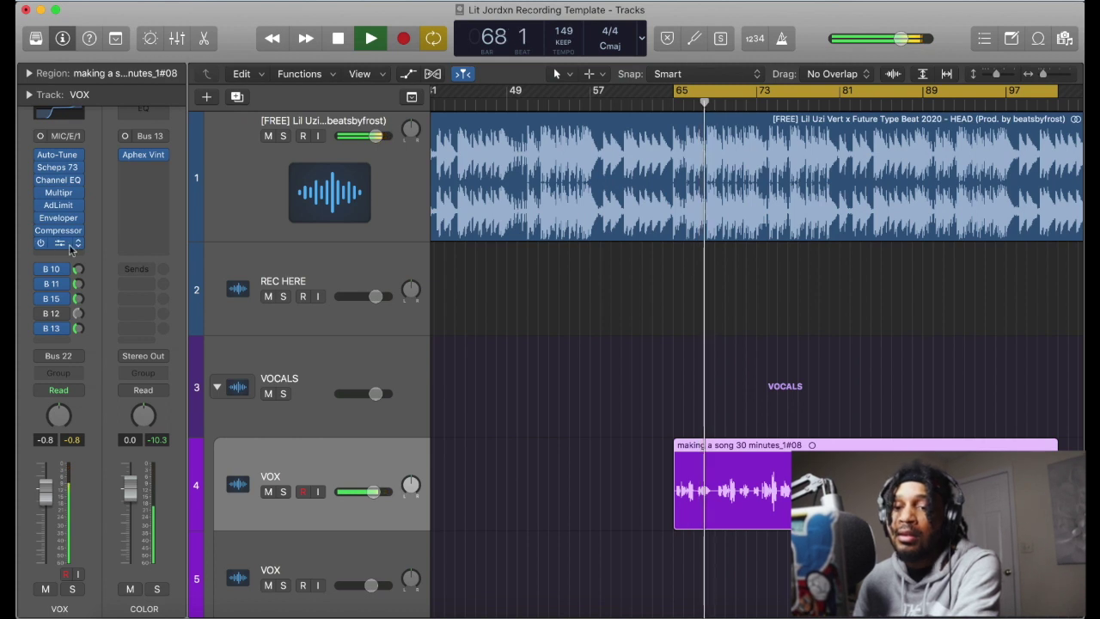
{"action": "key", "text": "v"}
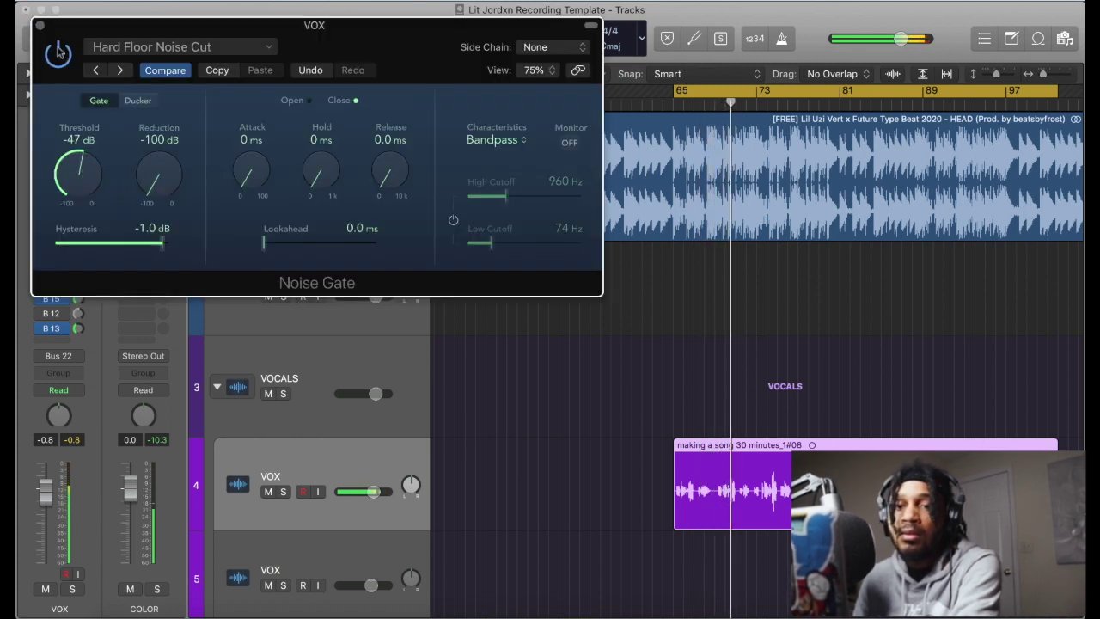
{"action": "left_click", "coordinate": [39, 25]}
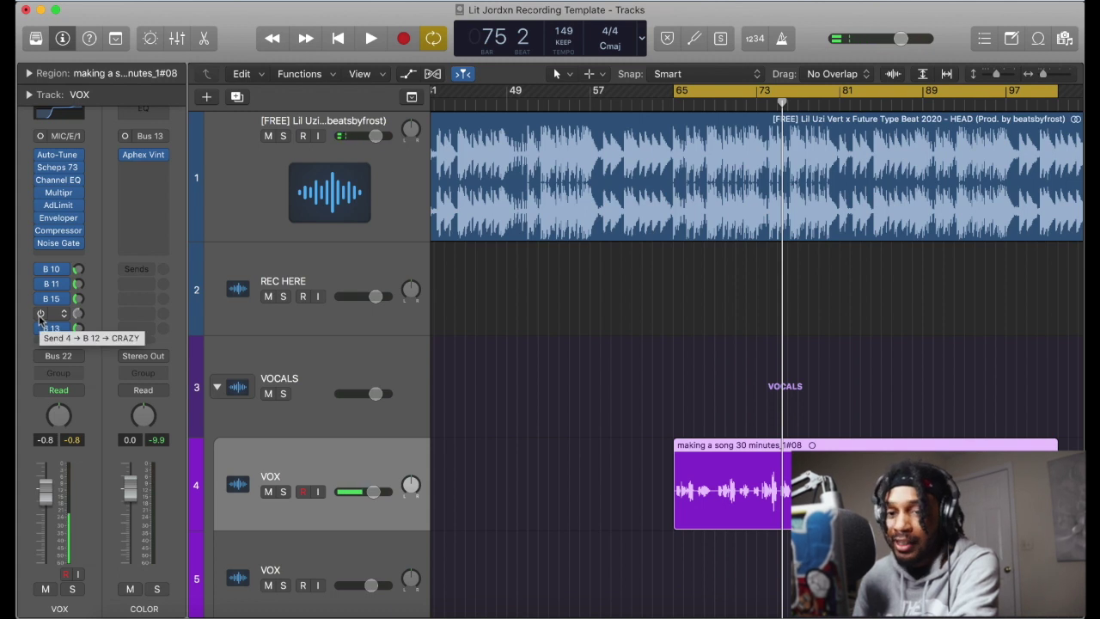
Enable the VOX Bus 12 send, show the CRAZY bus strip, and play to hear it
{"action": "left_click", "coordinate": [41, 315]}
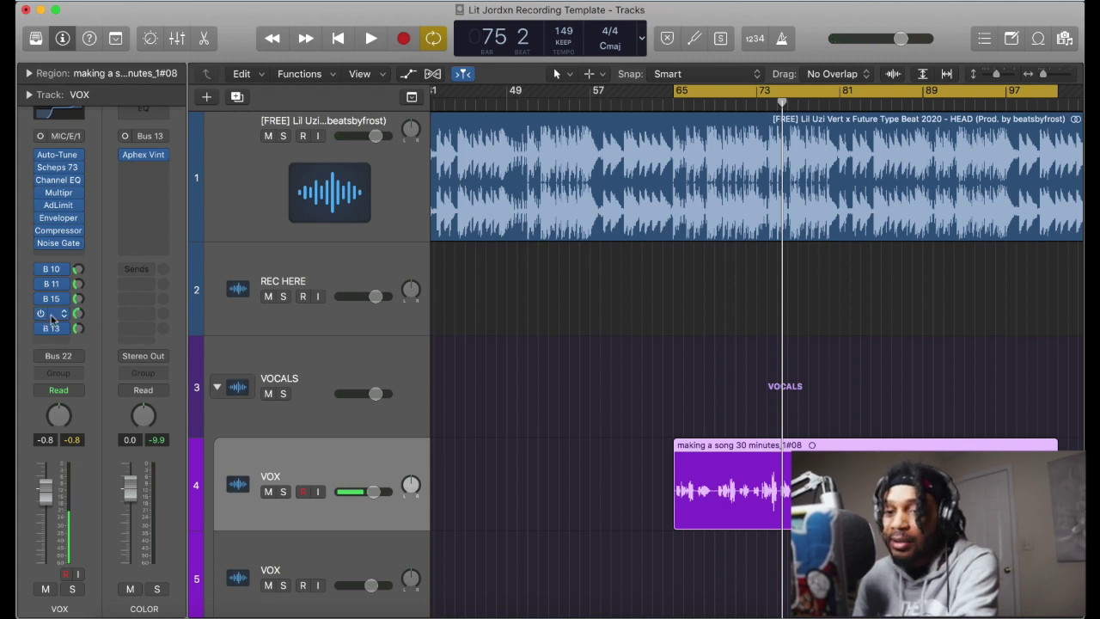
{"action": "left_click", "coordinate": [51, 314]}
{"action": "left_click", "coordinate": [167, 229]}
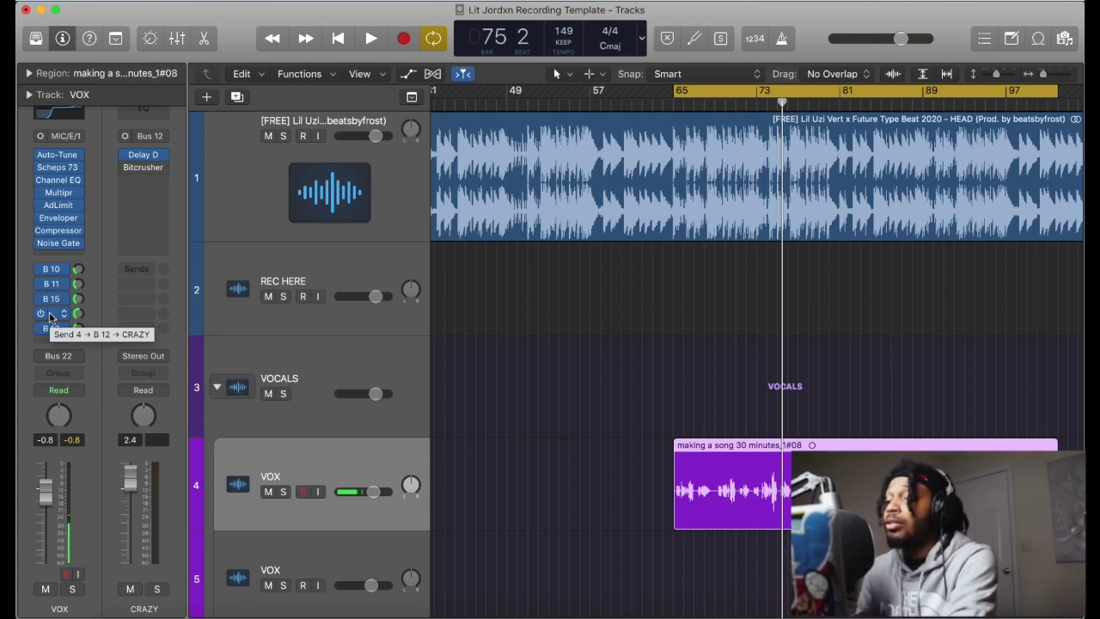
{"action": "key", "text": "space"}
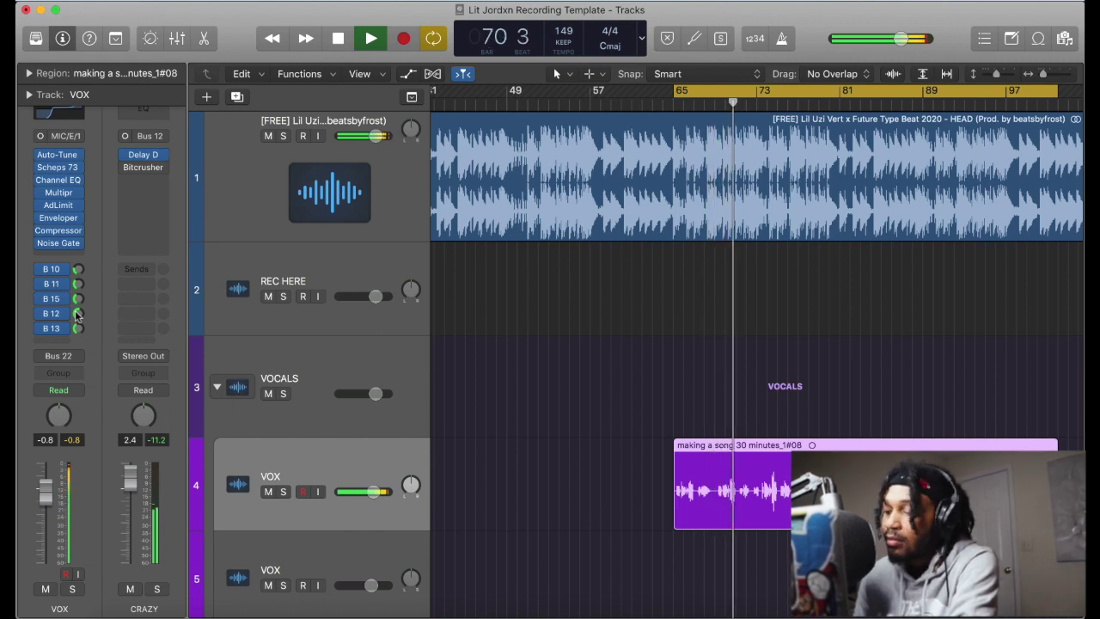
{"action": "key", "text": "space"}
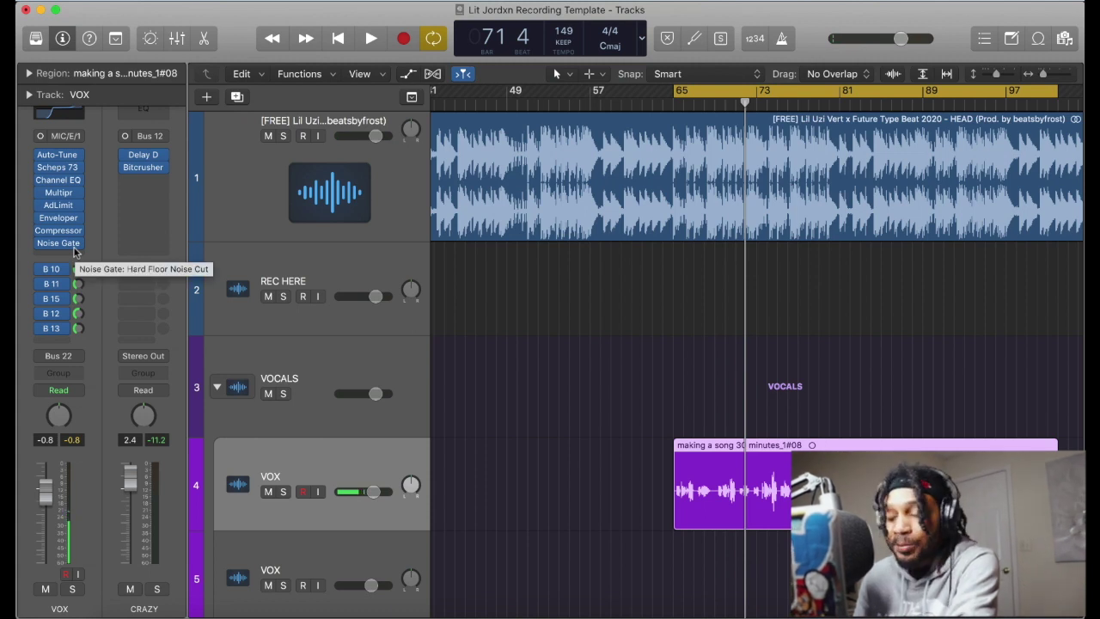
{"action": "key", "text": "space"}
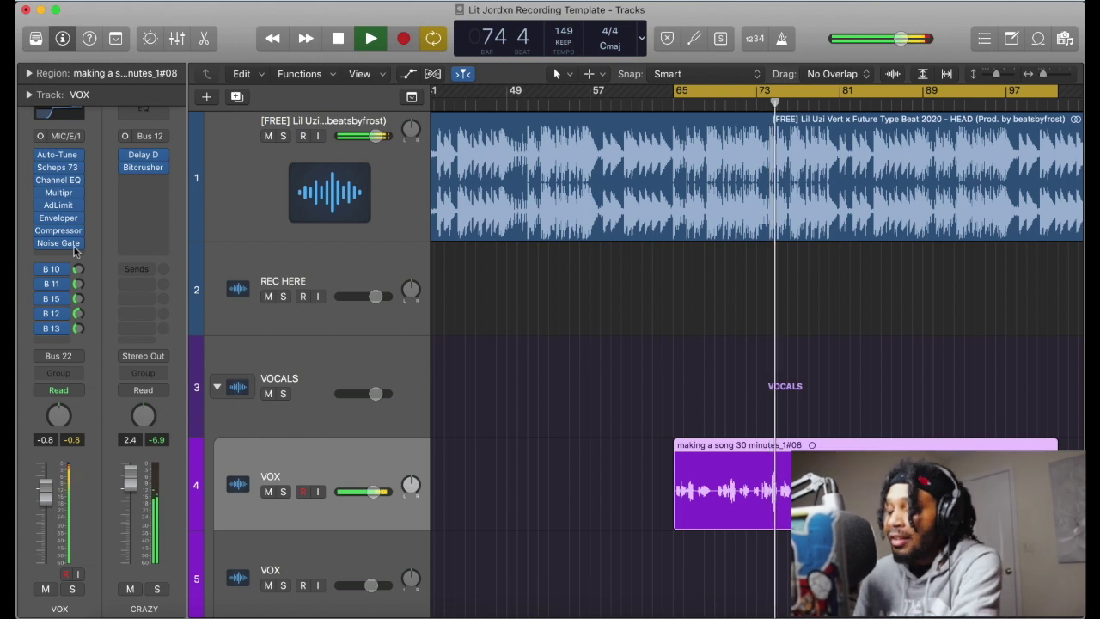
{"action": "key", "text": "space"}
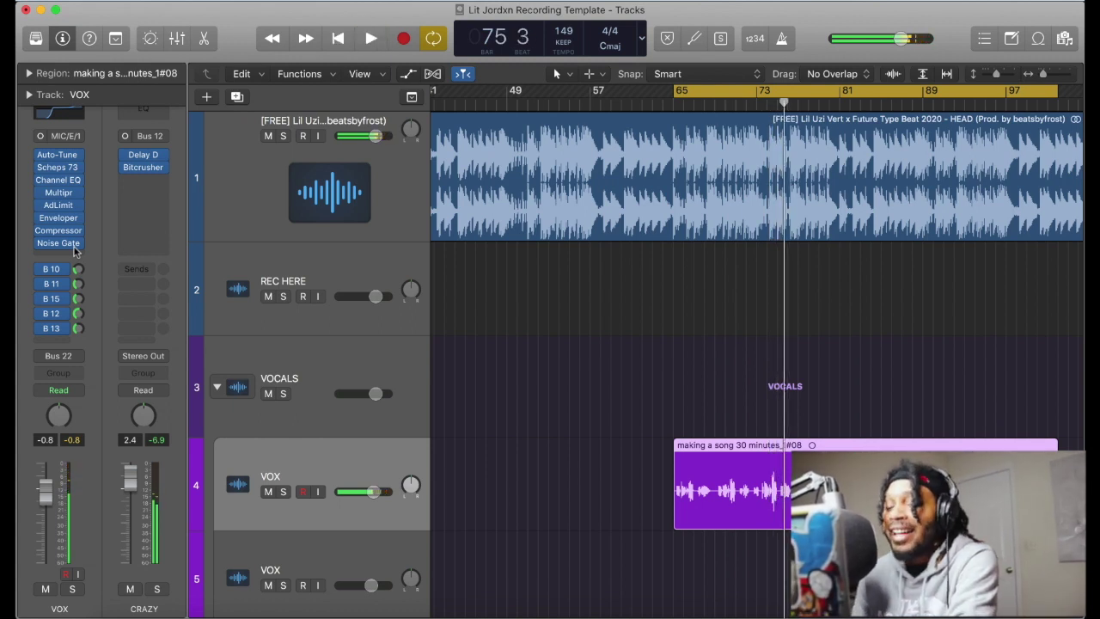
Open the CRAZY Bitcrusher and adjust drive, 13-bit resolution and 7x downsampling during playback
{"action": "left_click", "coordinate": [143, 168]}
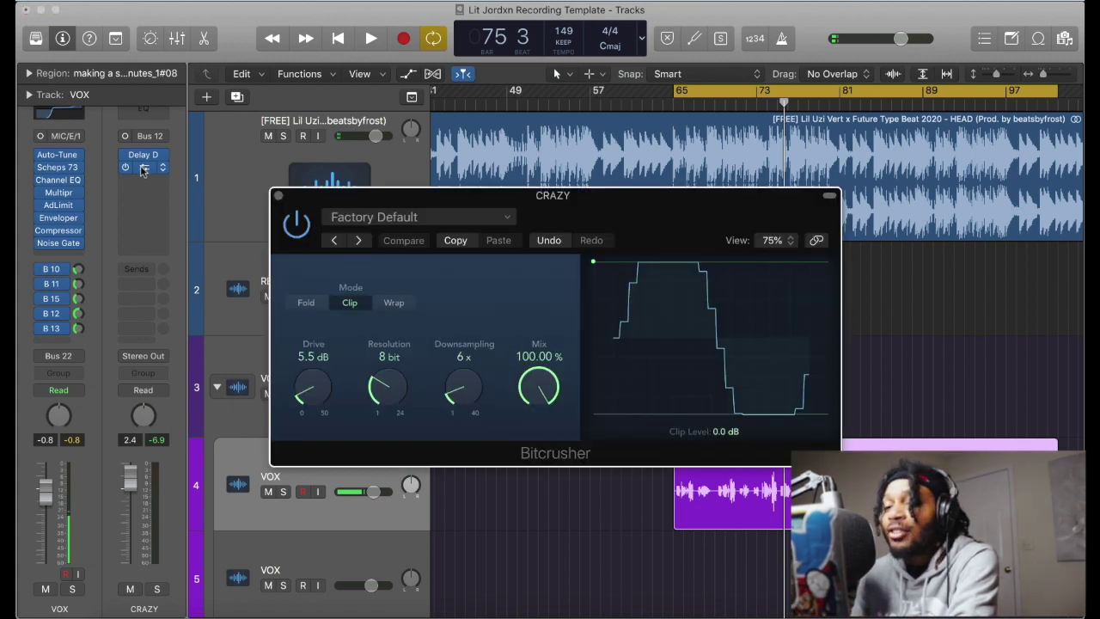
{"action": "left_click_drag", "start_coordinate": [317, 389], "coordinate": [386, 304]}
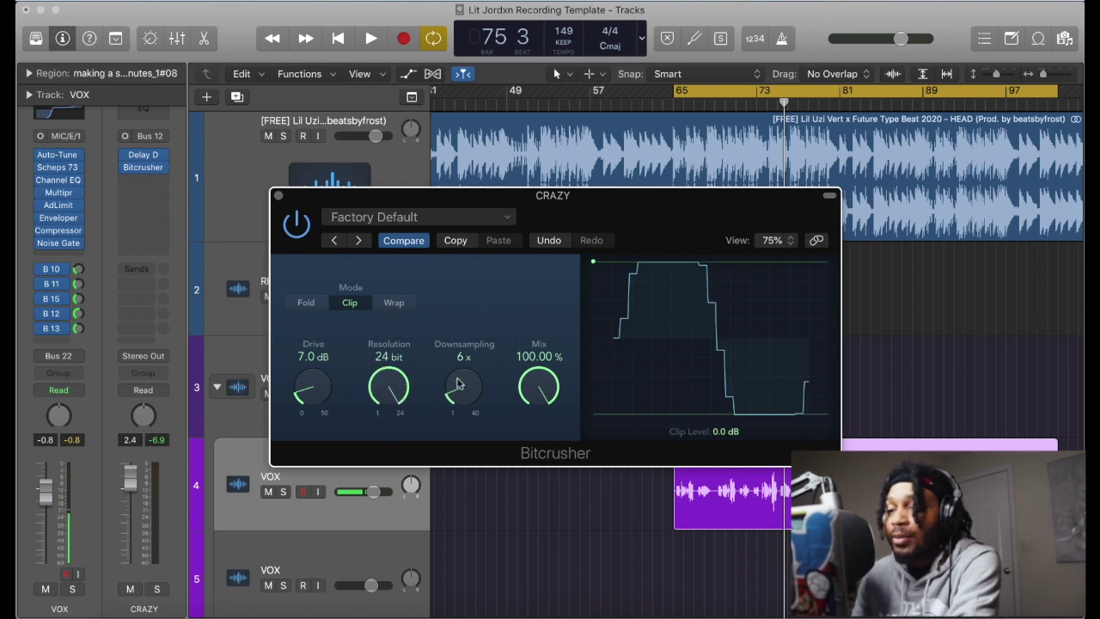
{"action": "left_click_drag", "start_coordinate": [458, 384], "coordinate": [462, 309]}
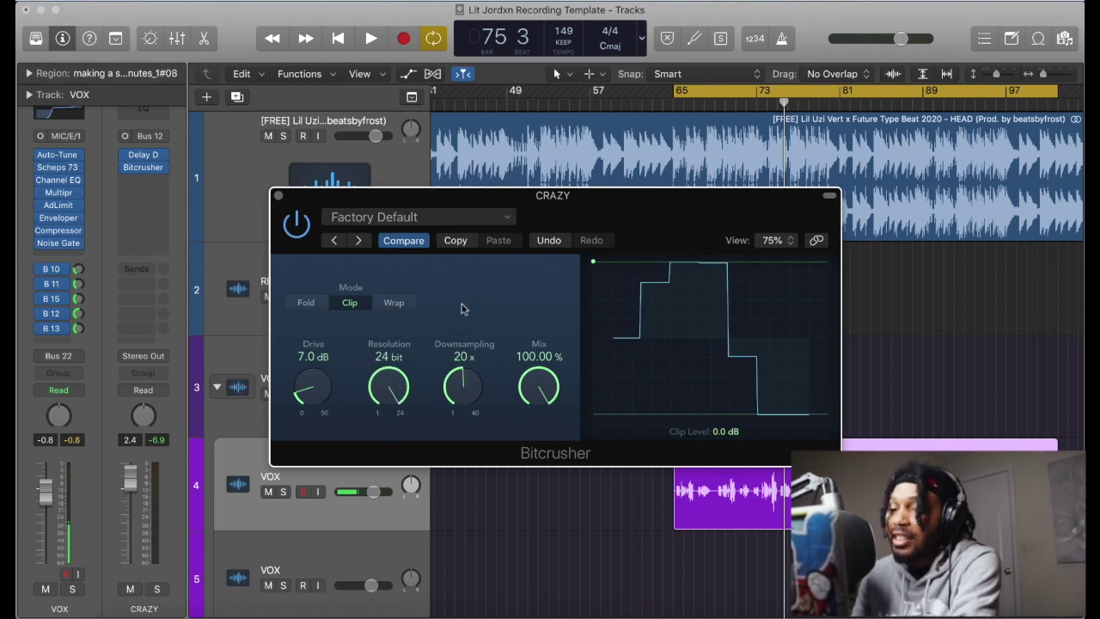
{"action": "key", "text": "space"}
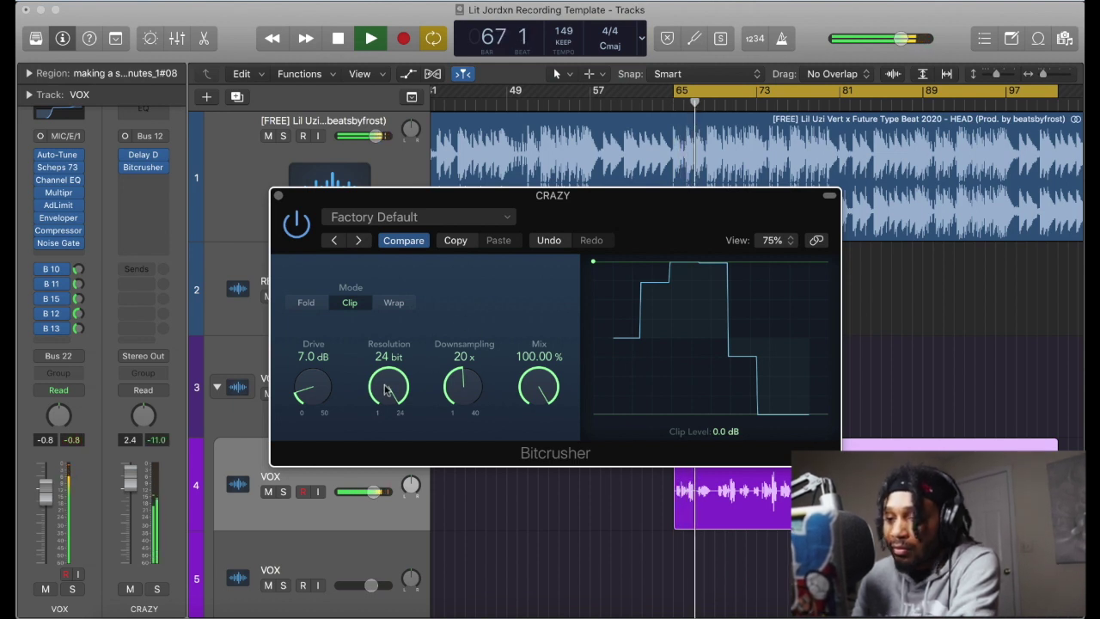
{"action": "left_click_drag", "start_coordinate": [385, 389], "coordinate": [383, 469]}
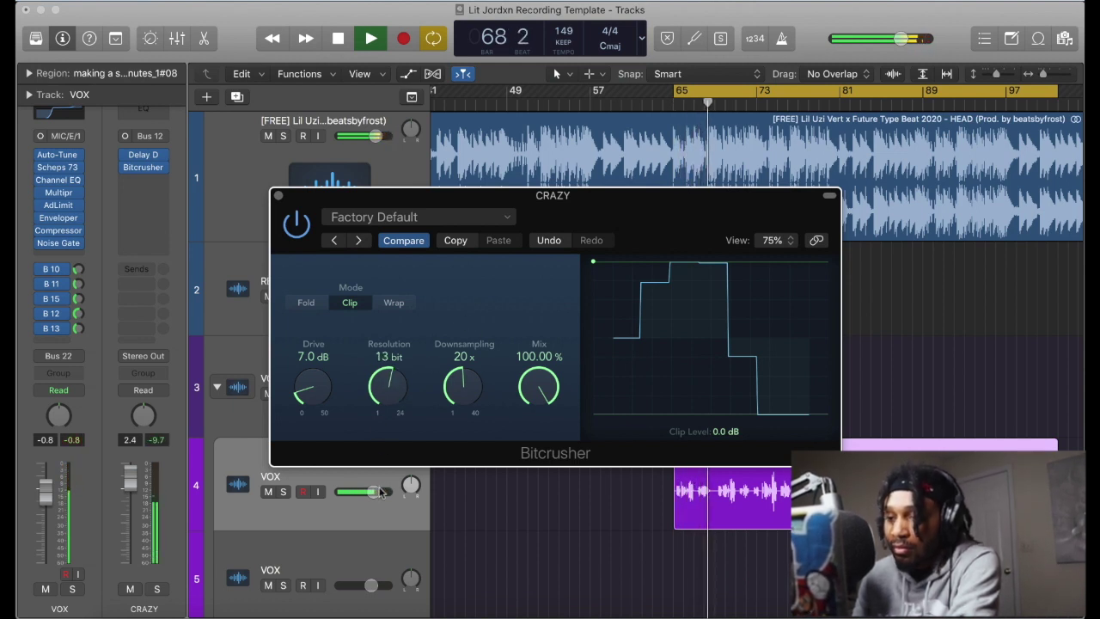
{"action": "left_click_drag", "start_coordinate": [445, 418], "coordinate": [453, 529]}
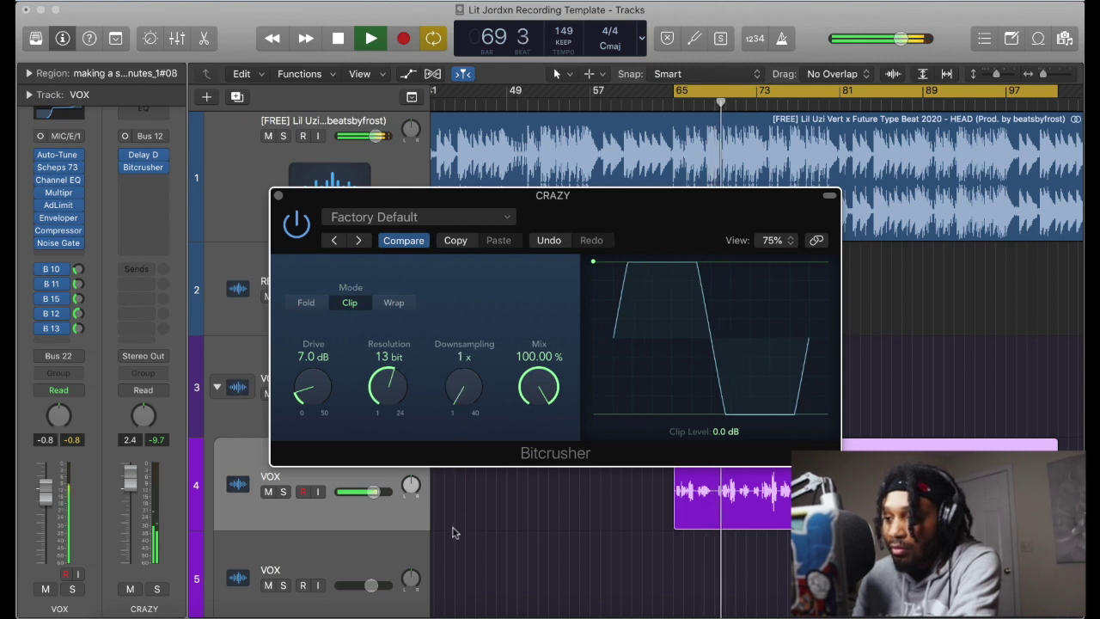
{"action": "left_click_drag", "start_coordinate": [442, 477], "coordinate": [434, 462]}
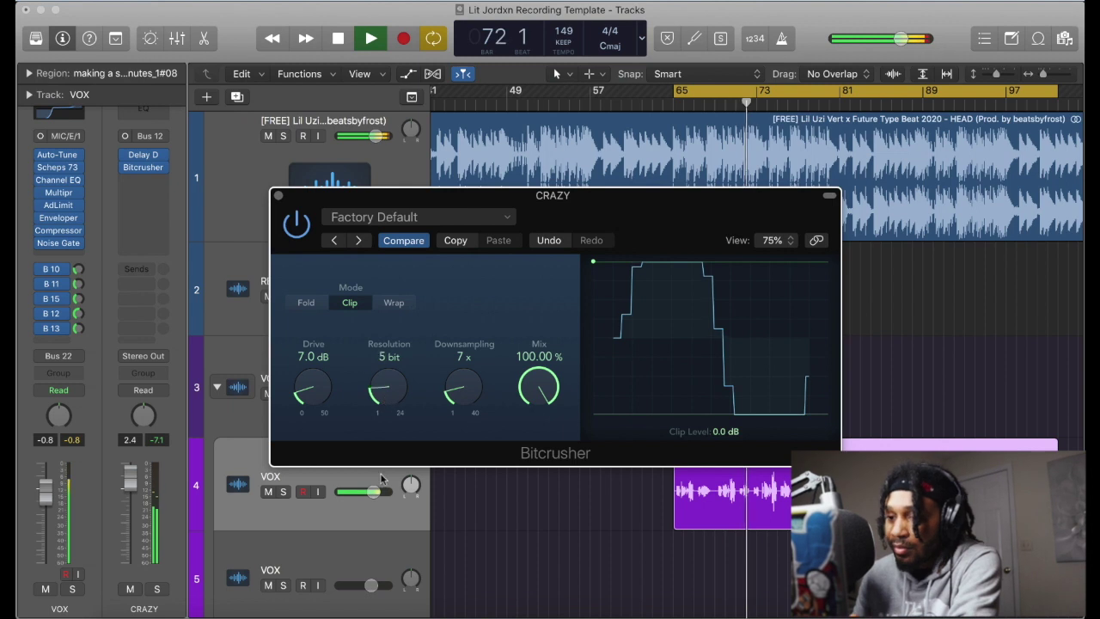
Try 1, 6 and 5 bit resolutions, then undo back to 13 bit
{"action": "left_click_drag", "start_coordinate": [381, 478], "coordinate": [385, 517]}
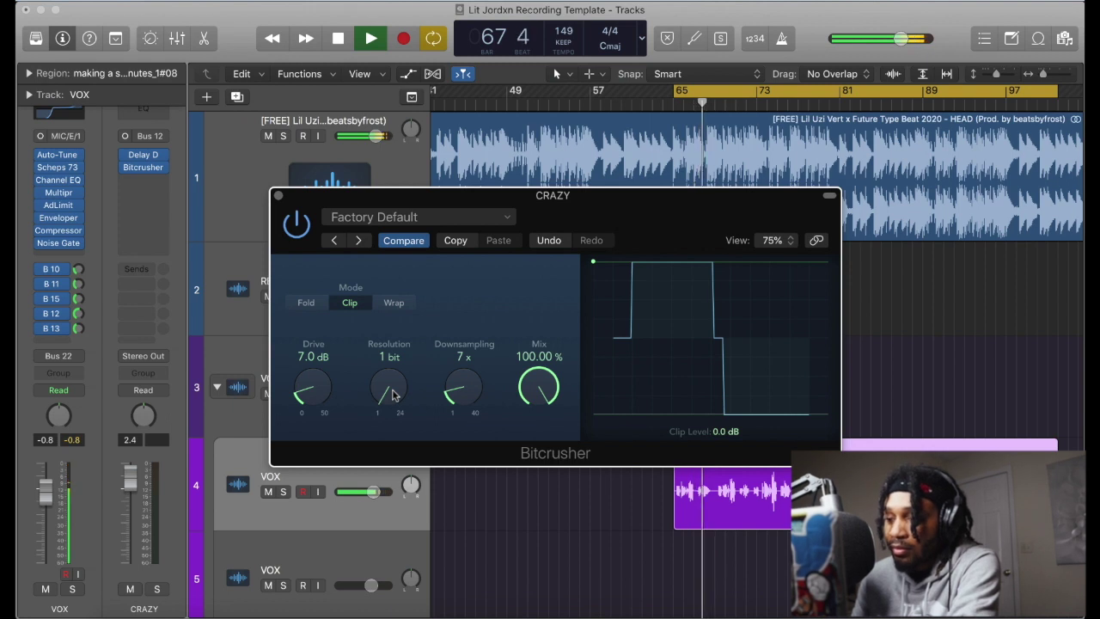
{"action": "left_click_drag", "start_coordinate": [392, 395], "coordinate": [392, 343]}
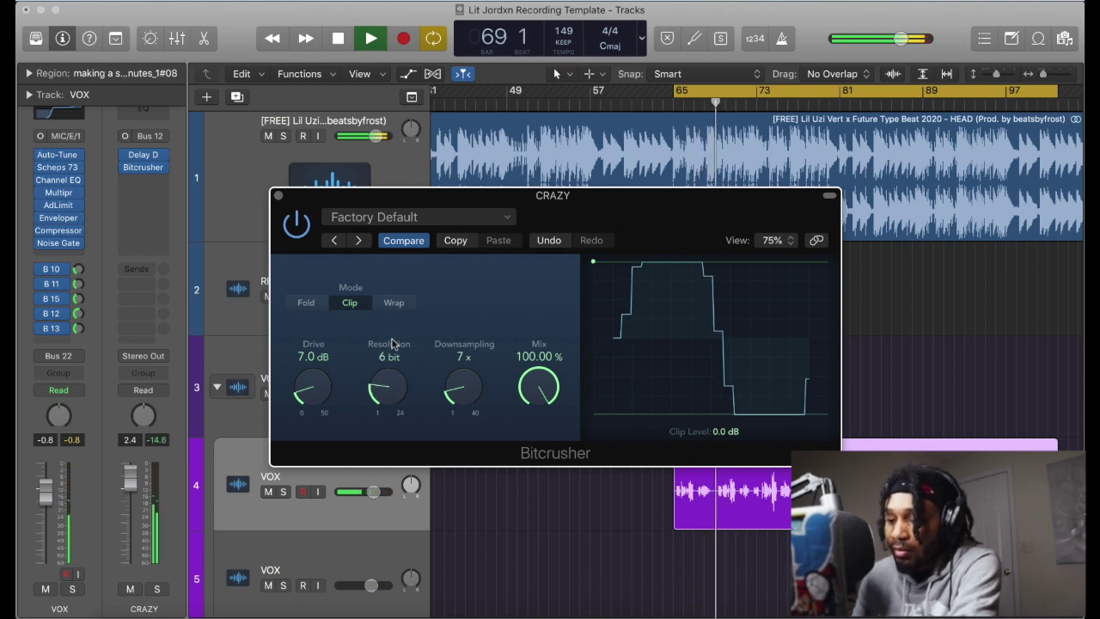
{"action": "key", "text": "space"}
{"action": "key", "text": "space"}
{"action": "left_click_drag", "start_coordinate": [392, 387], "coordinate": [384, 418]}
{"action": "left_click", "coordinate": [548, 241]}
{"action": "left_click", "coordinate": [547, 240]}
{"action": "left_click", "coordinate": [548, 240]}
{"action": "left_click", "coordinate": [547, 241]}
{"action": "left_click", "coordinate": [547, 240]}
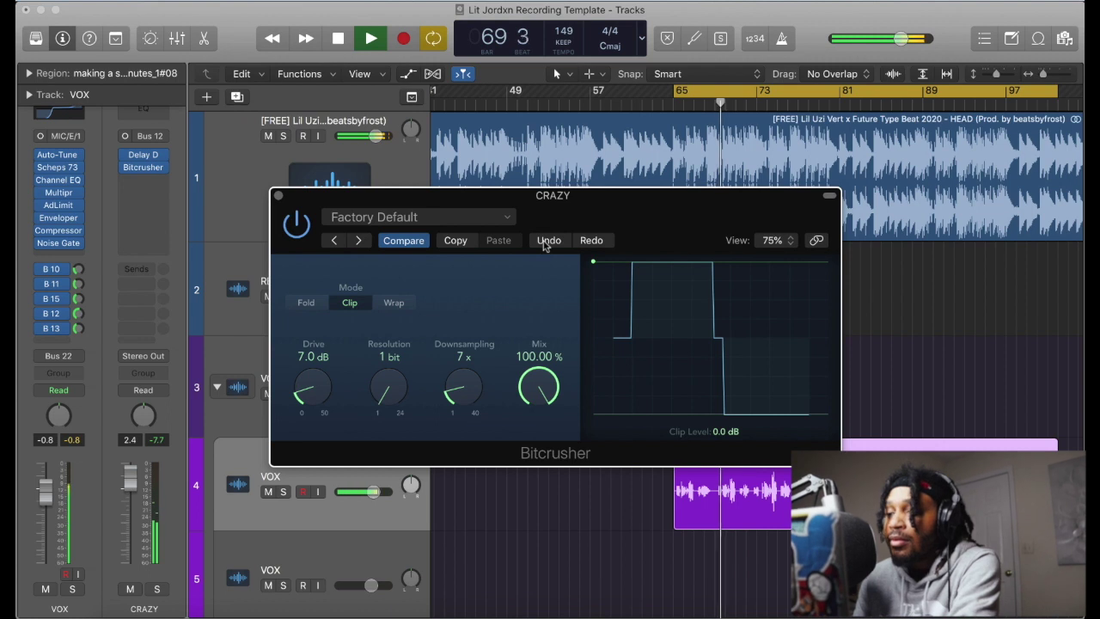
{"action": "left_click", "coordinate": [544, 244]}
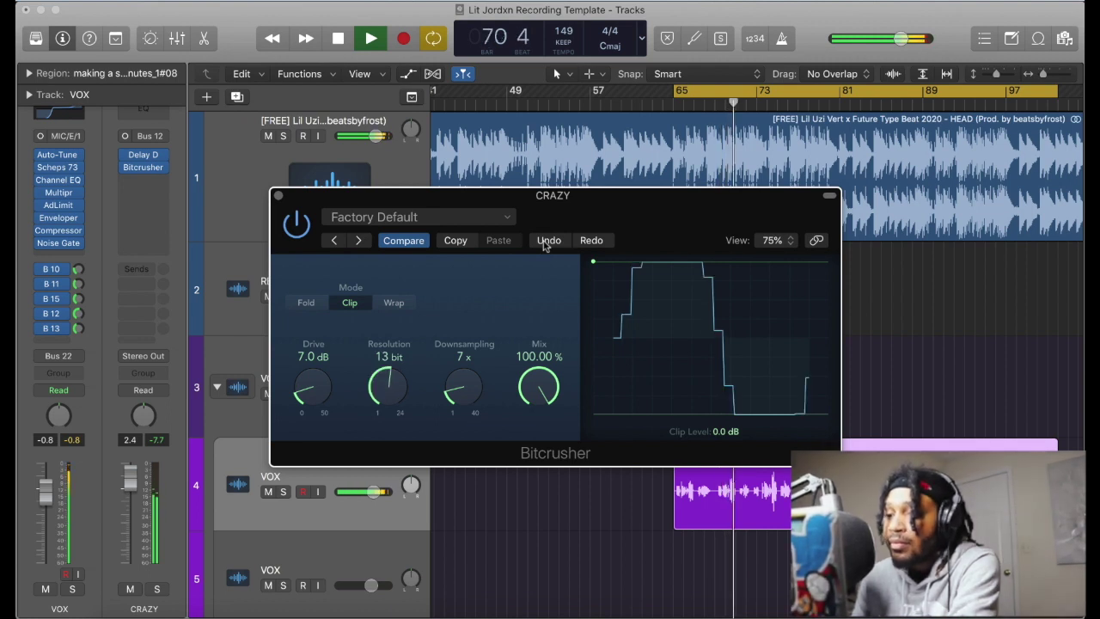
Close the Bitcrusher window and audition the mix from bar 65 once more
{"action": "left_click", "coordinate": [277, 197]}
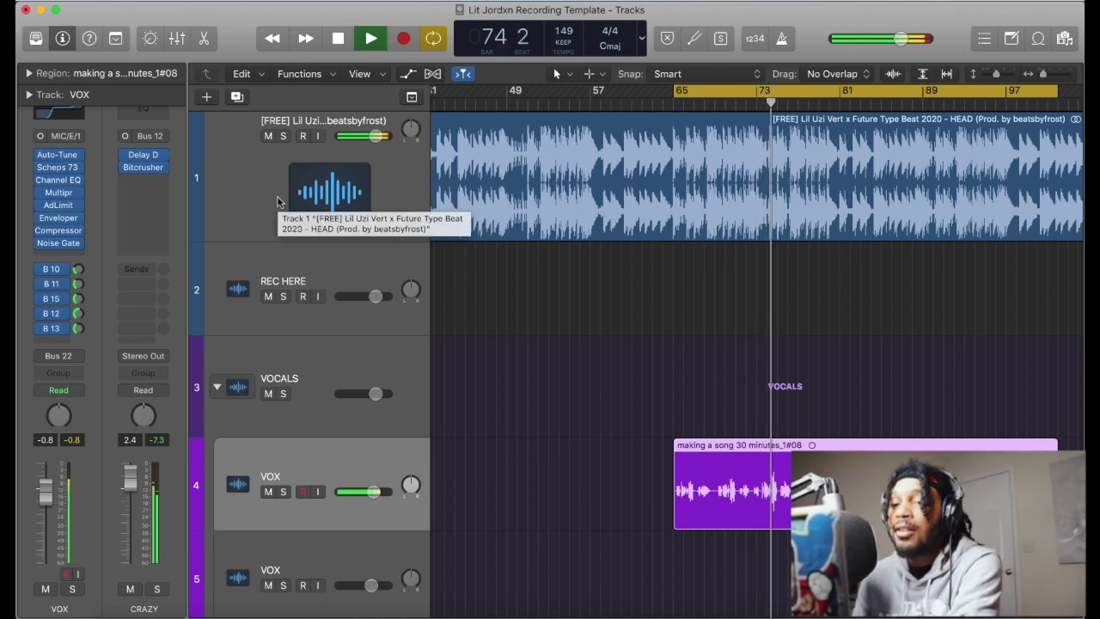
{"action": "key", "text": "space"}
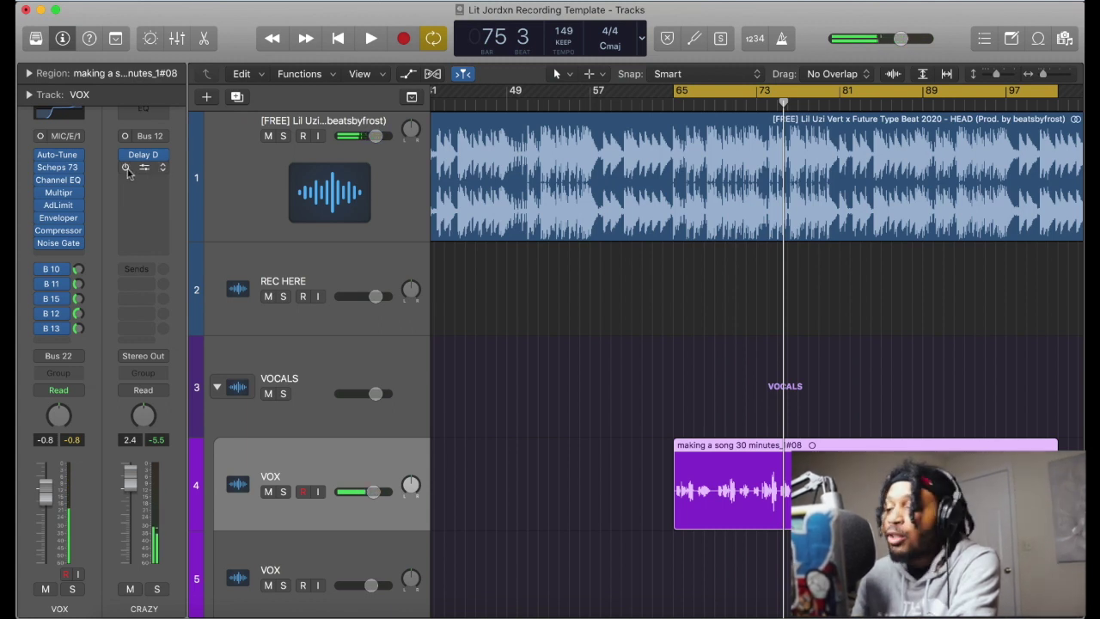
{"action": "key", "text": "space"}
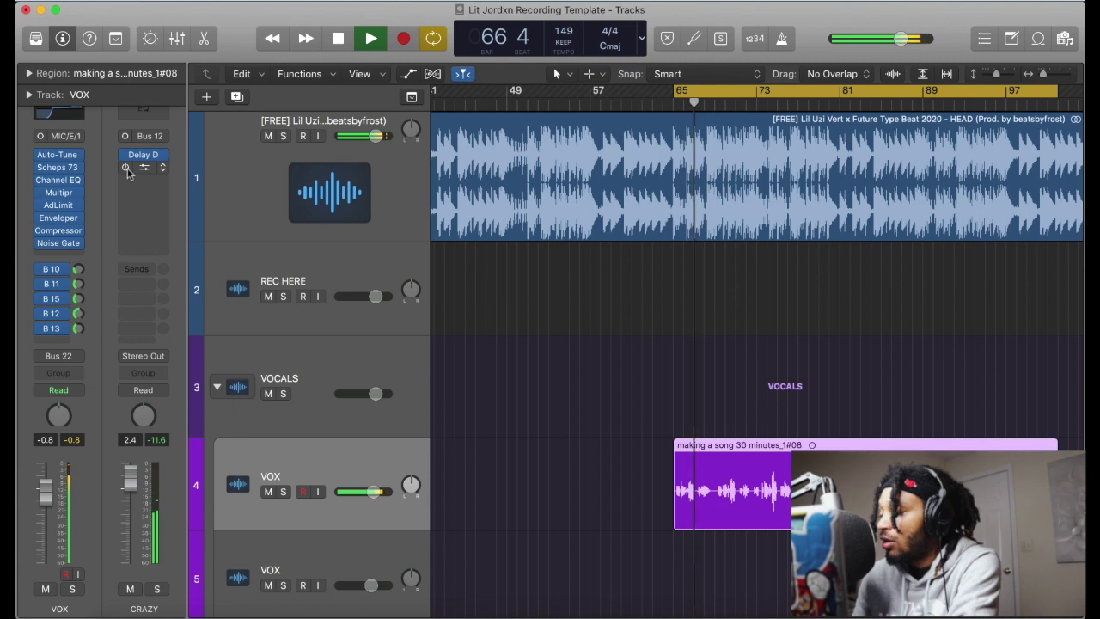
{"action": "key", "text": "space"}
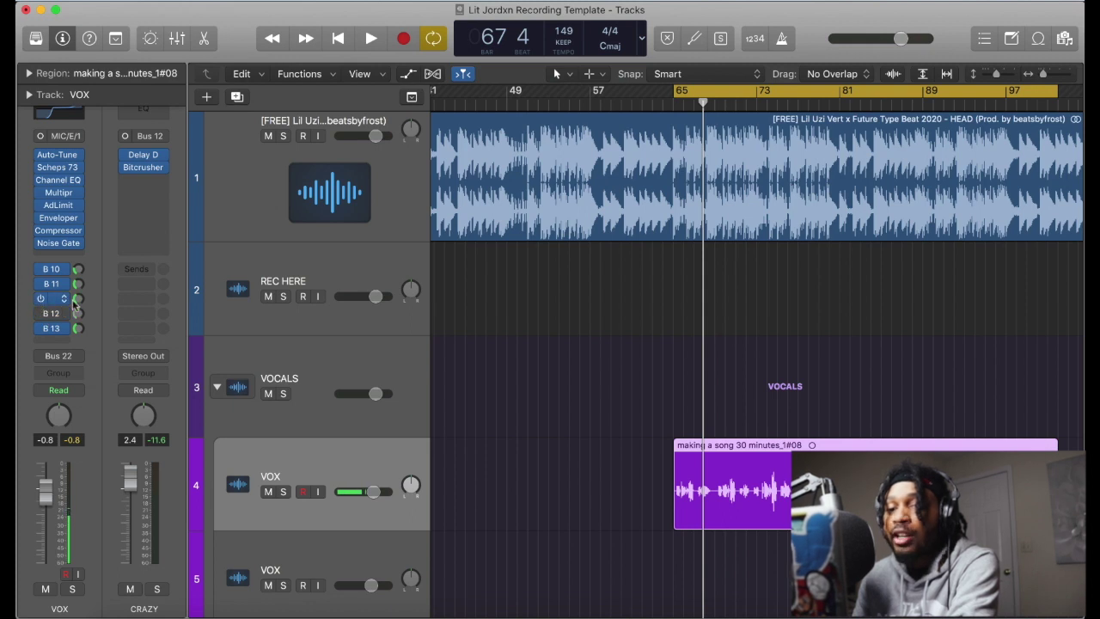
{"action": "left_click", "coordinate": [76, 296]}
{"action": "key", "text": "space"}
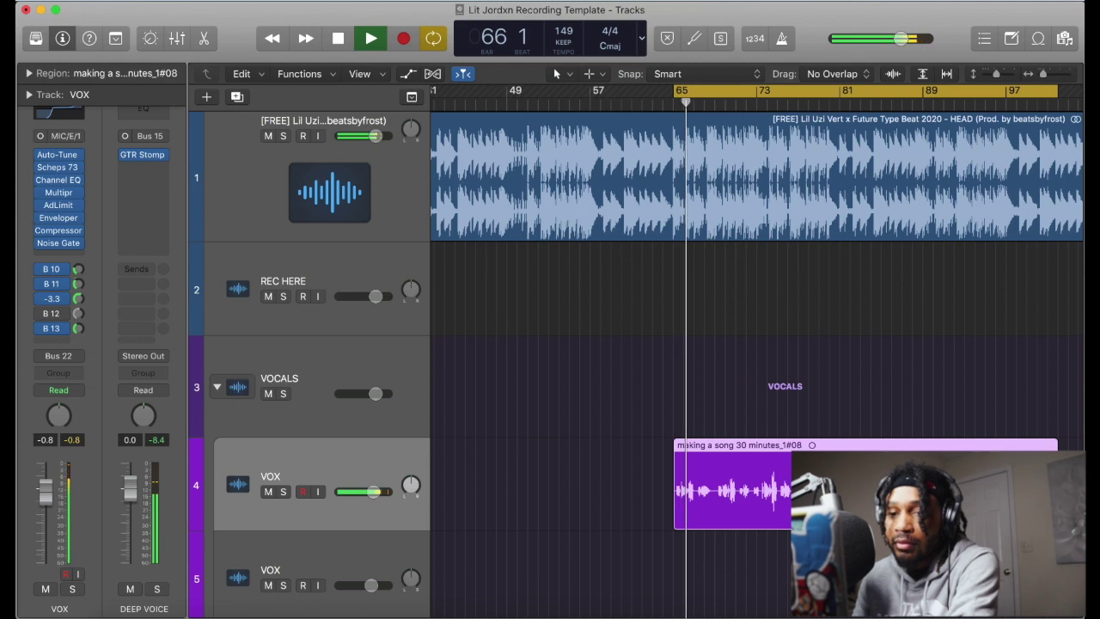
{"action": "mouse_move", "coordinate": [78, 298]}
{"action": "left_mouse_down"}
{"action": "mouse_move", "coordinate": [78, 318]}
{"action": "mouse_move", "coordinate": [74, 298]}
{"action": "left_mouse_up"}
{"action": "key", "text": "space"}
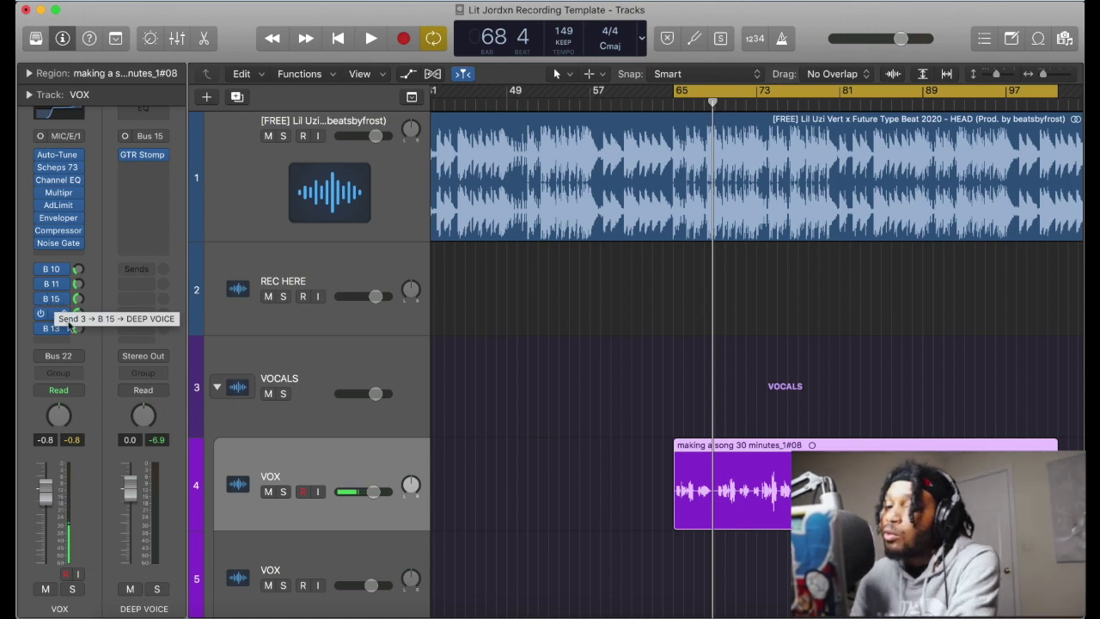
Select the VOX LIBS track and start playback from bar 65
{"action": "scroll", "coordinate": [258, 352], "scroll_direction": "down", "scroll_amount": 6}
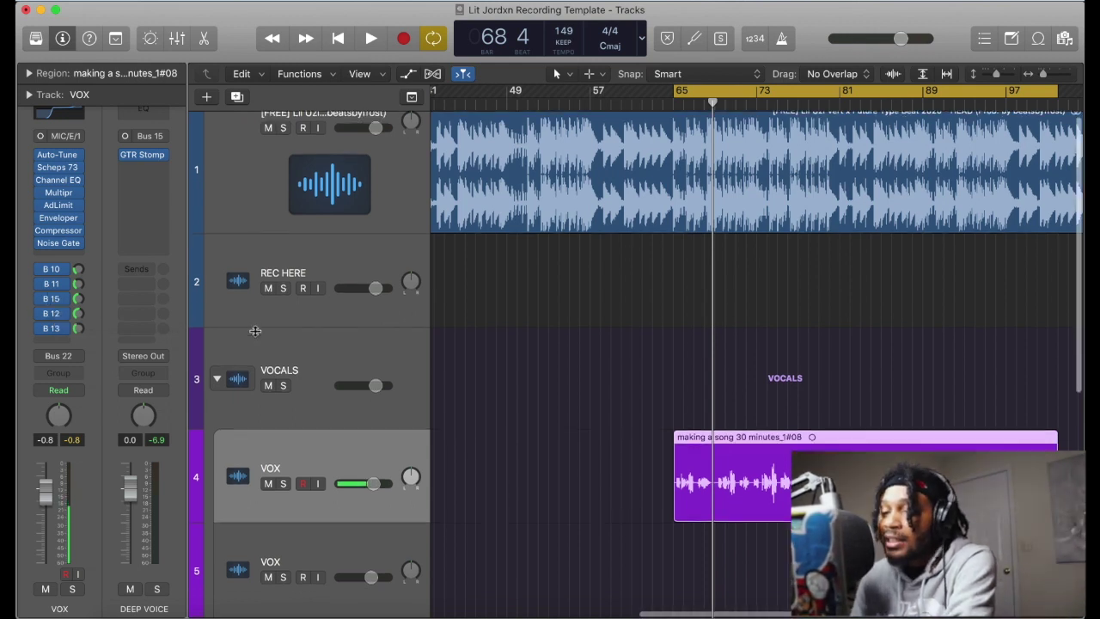
{"action": "scroll", "coordinate": [309, 392], "scroll_direction": "down", "scroll_amount": 2}
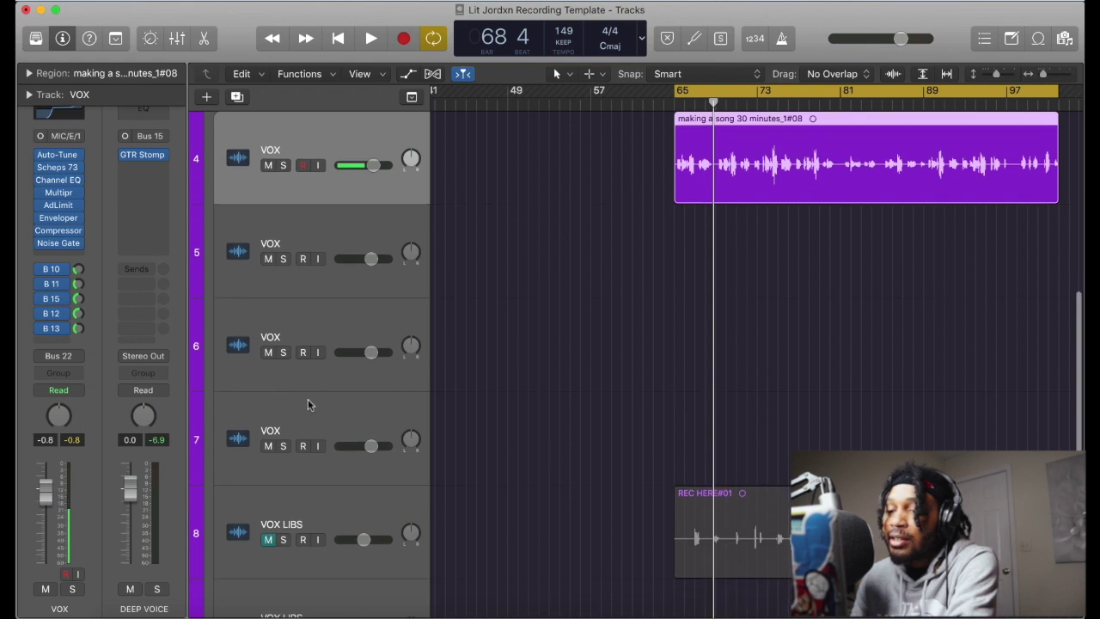
{"action": "left_click", "coordinate": [335, 511]}
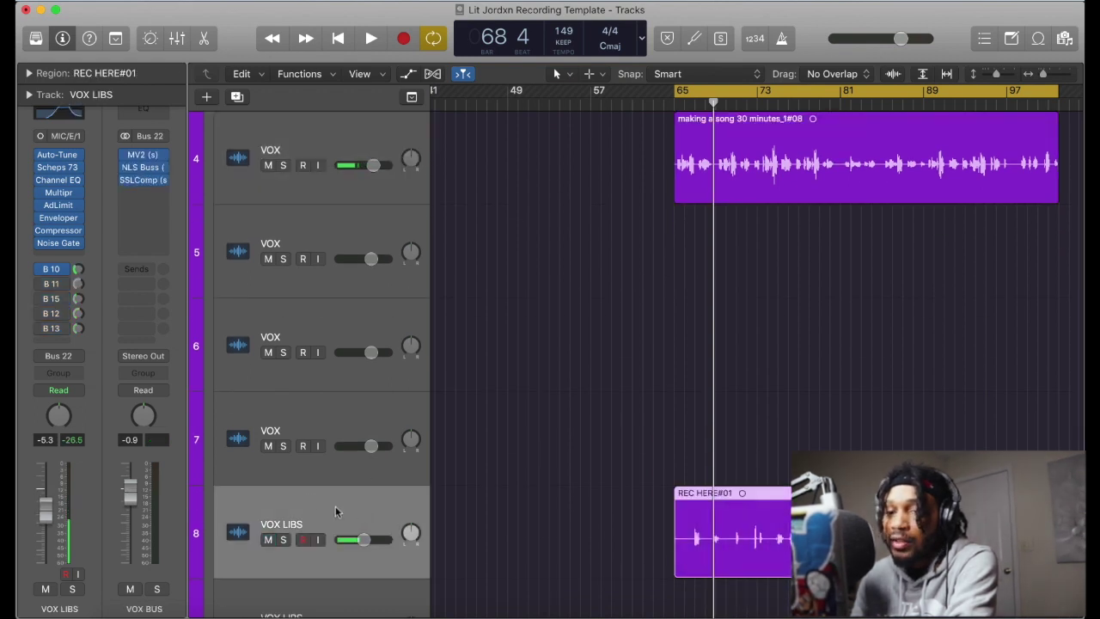
{"action": "left_click", "coordinate": [675, 105]}
{"action": "key", "text": "space"}
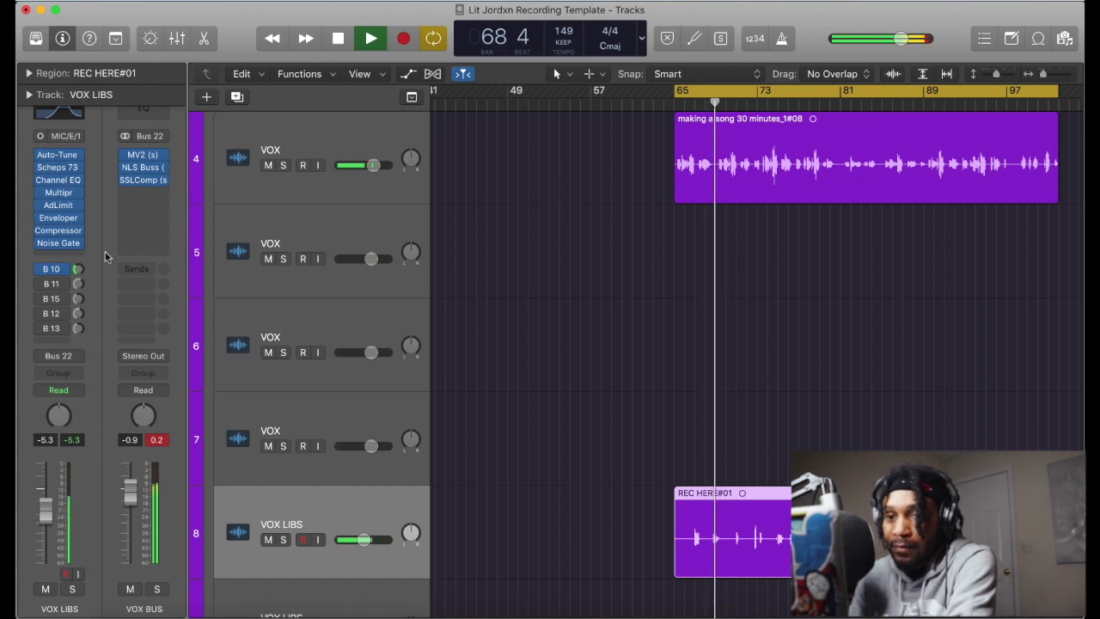
Set the VOX track's B 12 send to about -7.1, then reselect VOX LIBS
{"action": "left_click", "coordinate": [351, 138]}
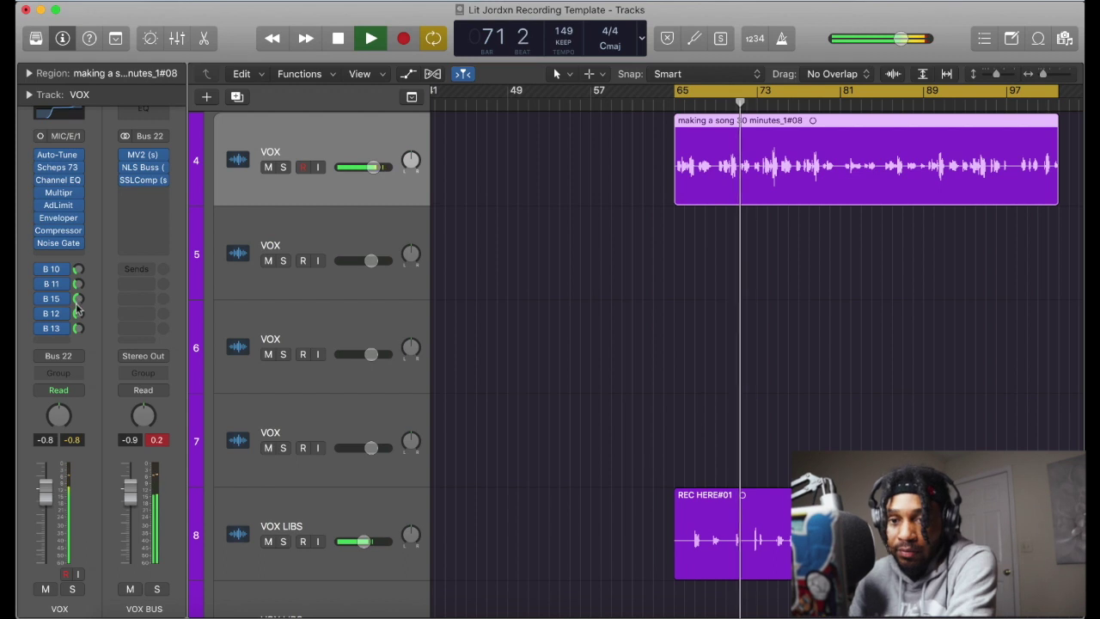
{"action": "left_click_drag", "start_coordinate": [77, 313], "coordinate": [77, 322]}
{"action": "left_click", "coordinate": [352, 514]}
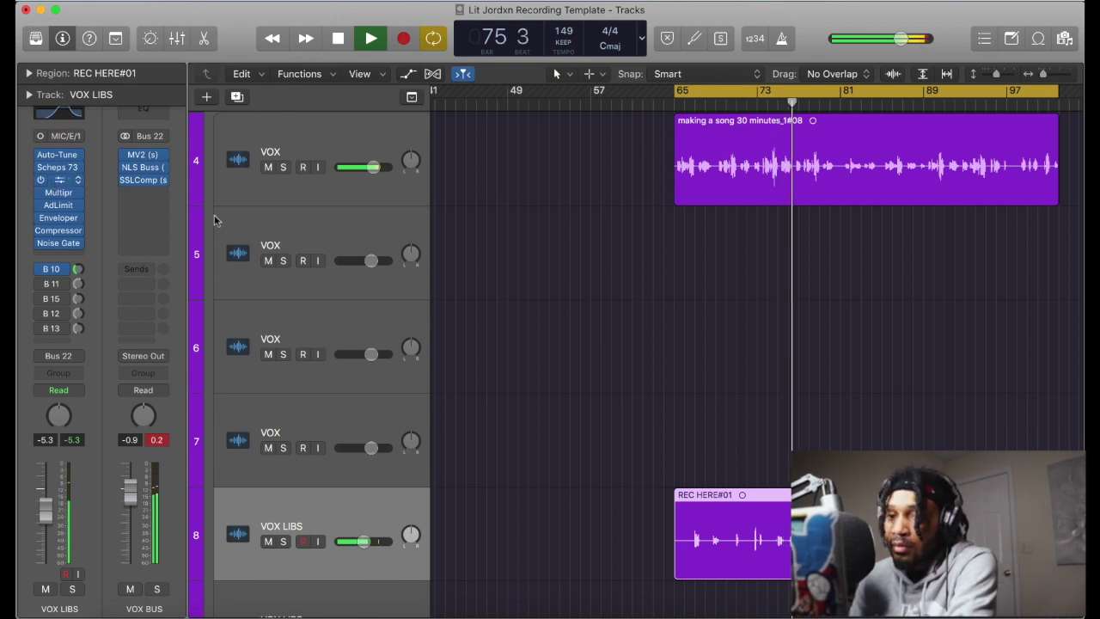
Raise the VOX LIBS Channel EQ high shelf to -4.0 dB near 5100 Hz, then close it
{"action": "left_click", "coordinate": [141, 169]}
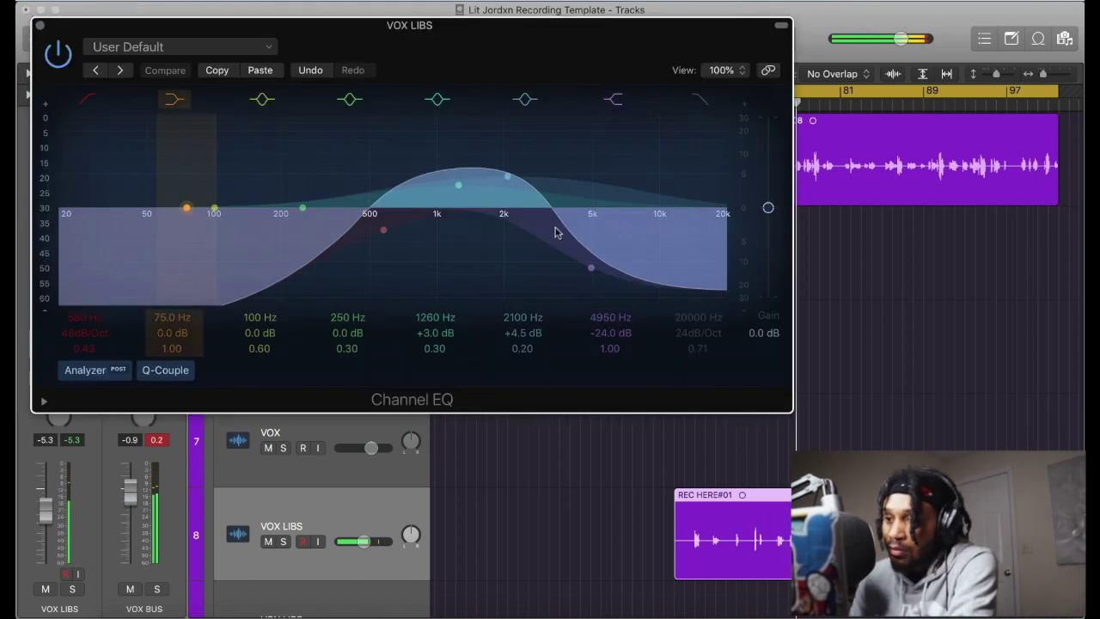
{"action": "left_click_drag", "start_coordinate": [584, 261], "coordinate": [589, 185]}
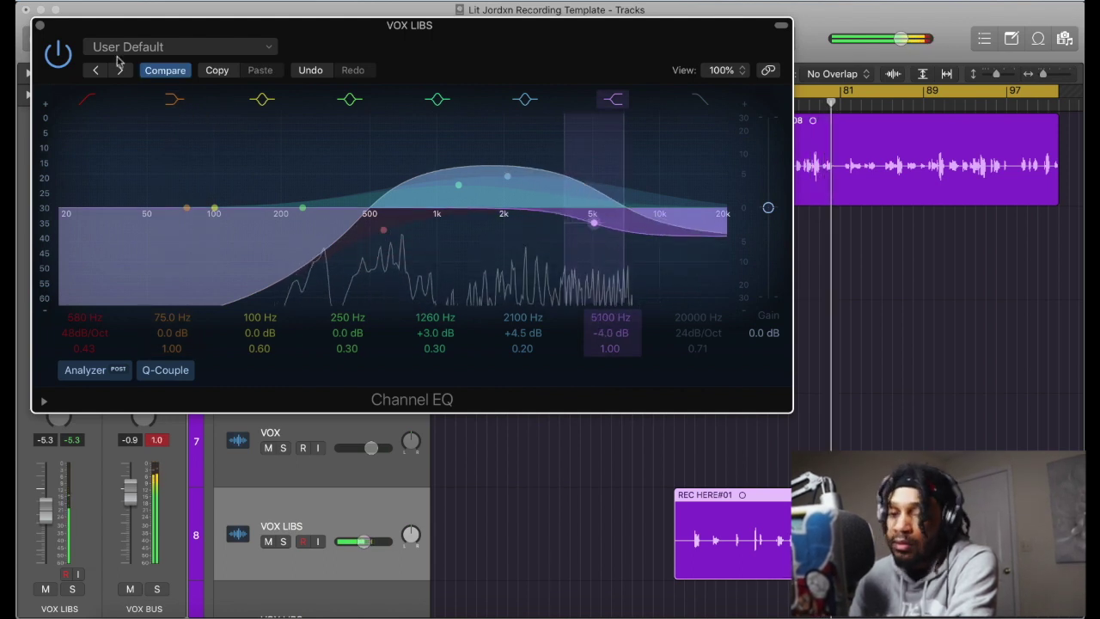
{"action": "left_click", "coordinate": [41, 27]}
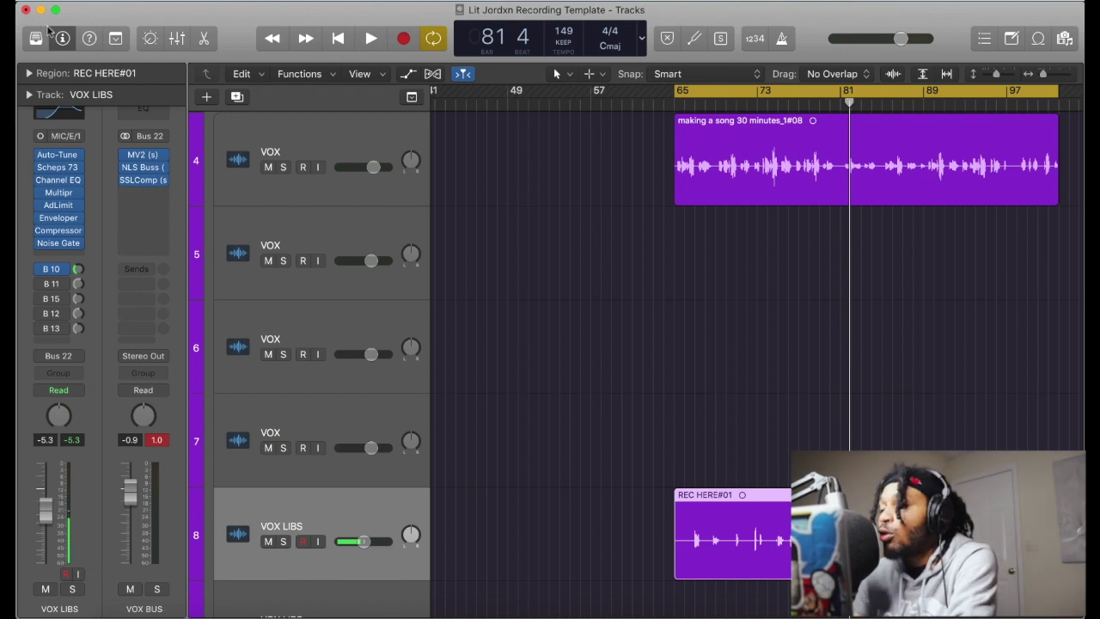
Scroll the tracks back to the top and open the Mixer below them
{"action": "scroll", "coordinate": [619, 327], "scroll_direction": "down", "scroll_amount": 3}
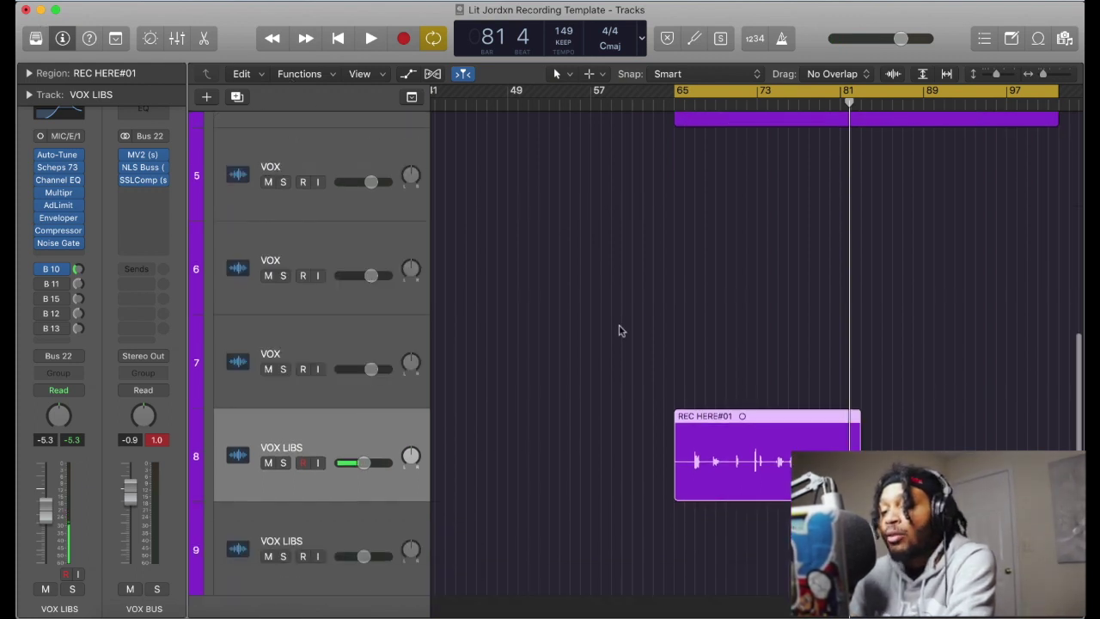
{"action": "scroll", "coordinate": [619, 328], "scroll_direction": "up", "scroll_amount": 5}
{"action": "scroll", "coordinate": [619, 331], "scroll_direction": "up", "scroll_amount": 4}
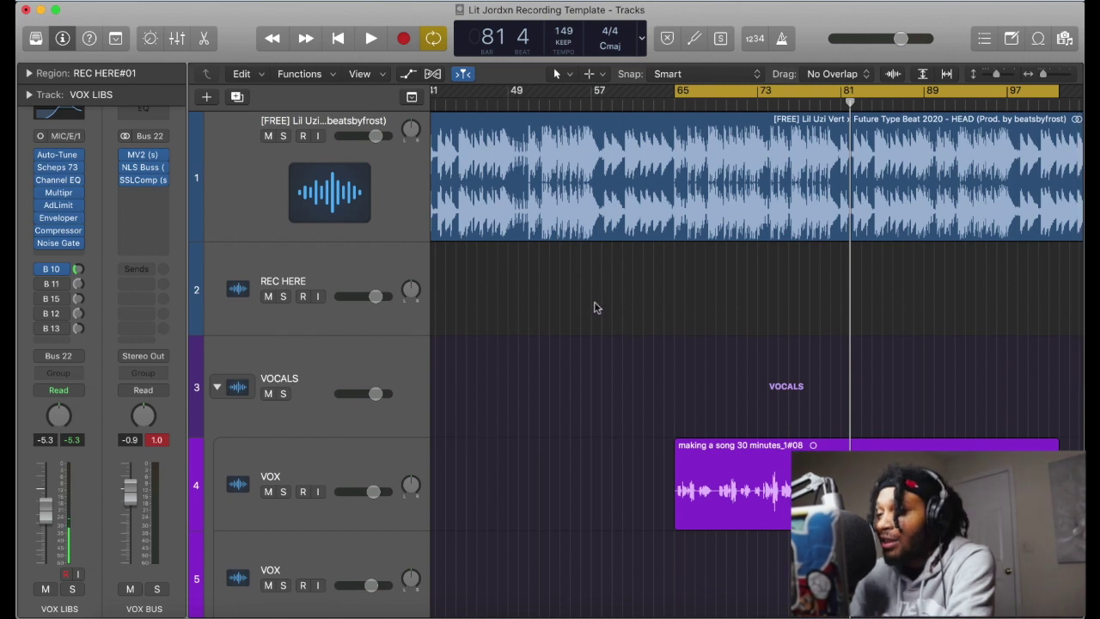
{"action": "scroll", "coordinate": [675, 285], "scroll_direction": "down", "scroll_amount": 2}
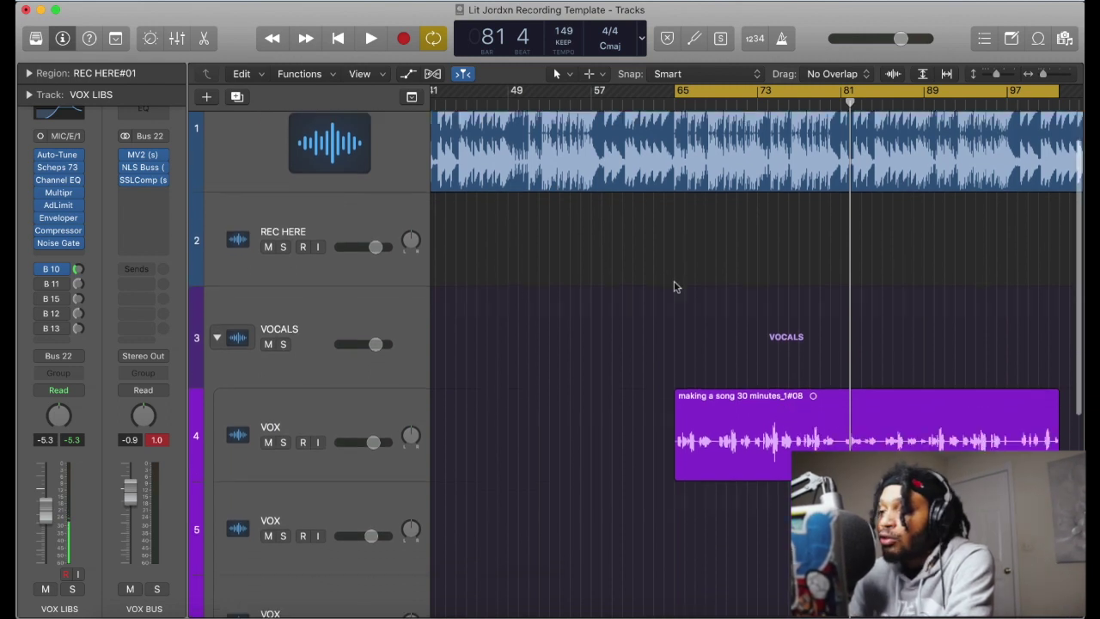
{"action": "left_click", "coordinate": [179, 40]}
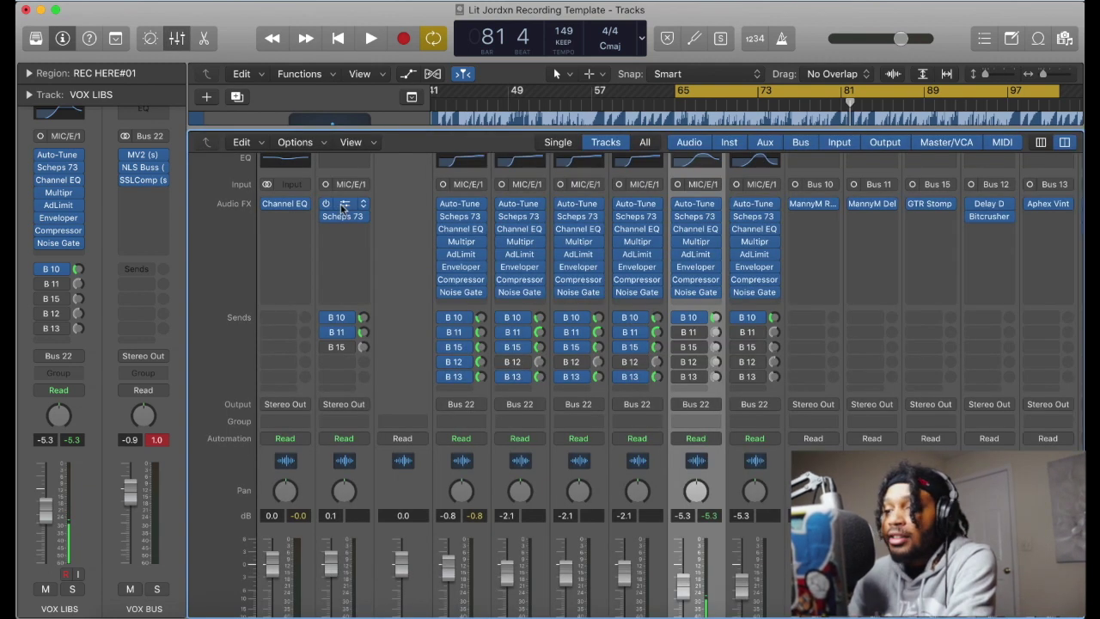
Scroll the mixer right to the bus strips and pull the VOX BUS fader down
{"action": "scroll", "coordinate": [570, 272], "scroll_direction": "down", "scroll_amount": 3}
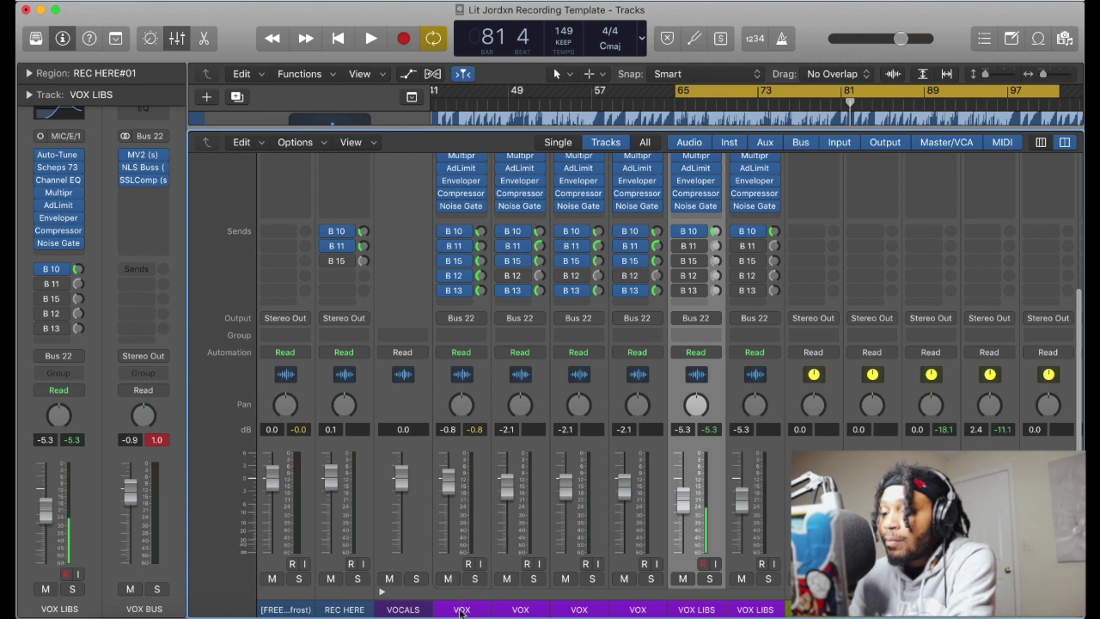
{"action": "scroll", "coordinate": [744, 613], "scroll_direction": "right", "scroll_amount": 3}
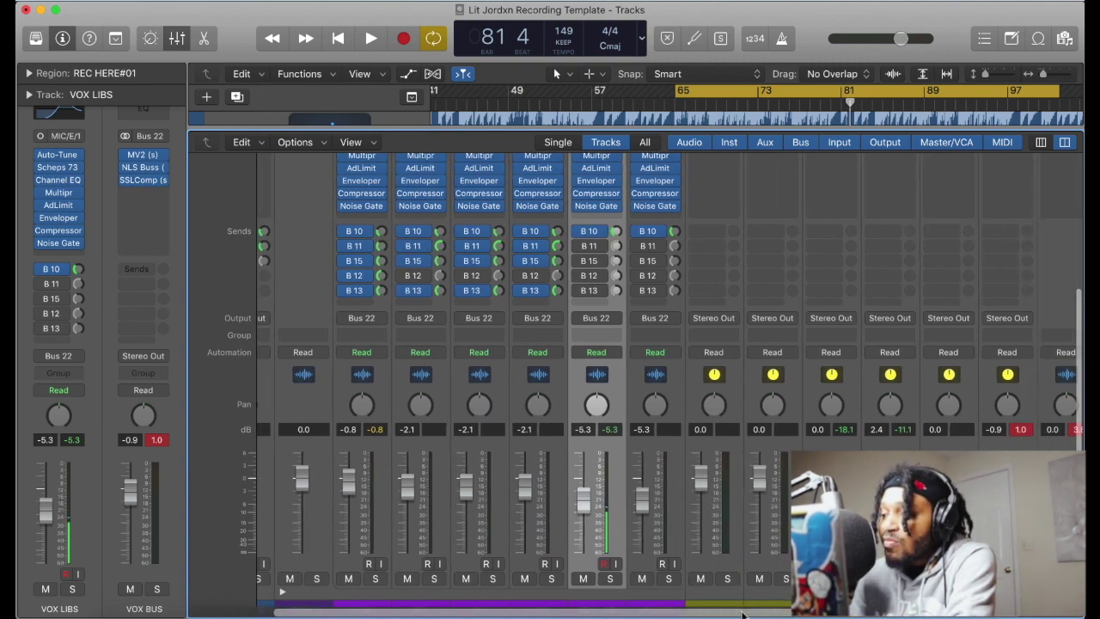
{"action": "scroll", "coordinate": [744, 613], "scroll_direction": "right", "scroll_amount": 2}
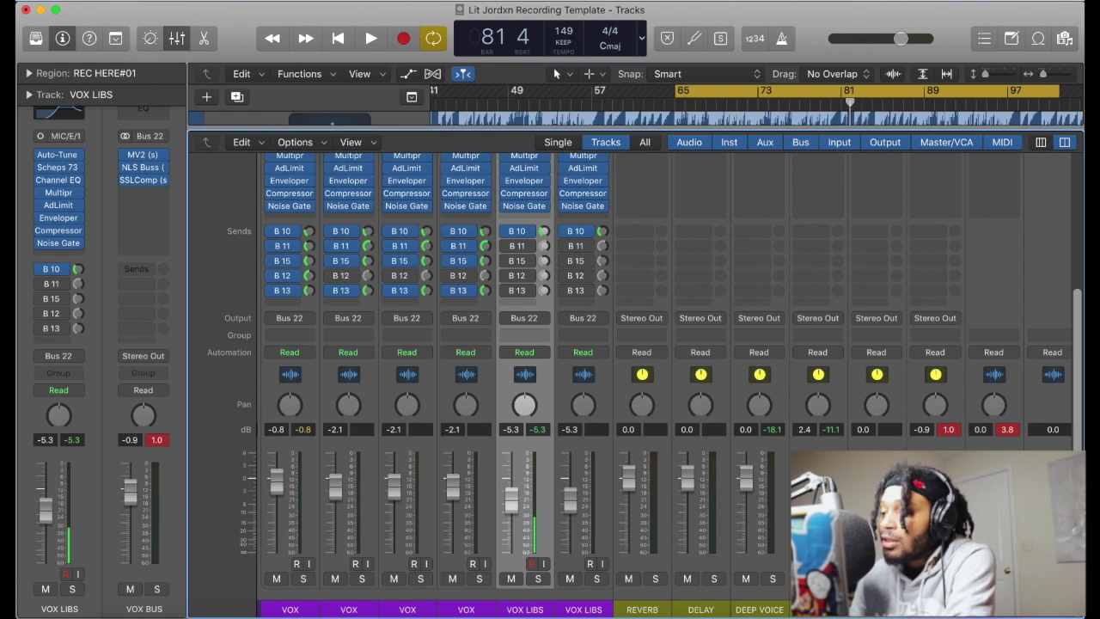
{"action": "left_click_drag", "start_coordinate": [130, 490], "coordinate": [130, 563]}
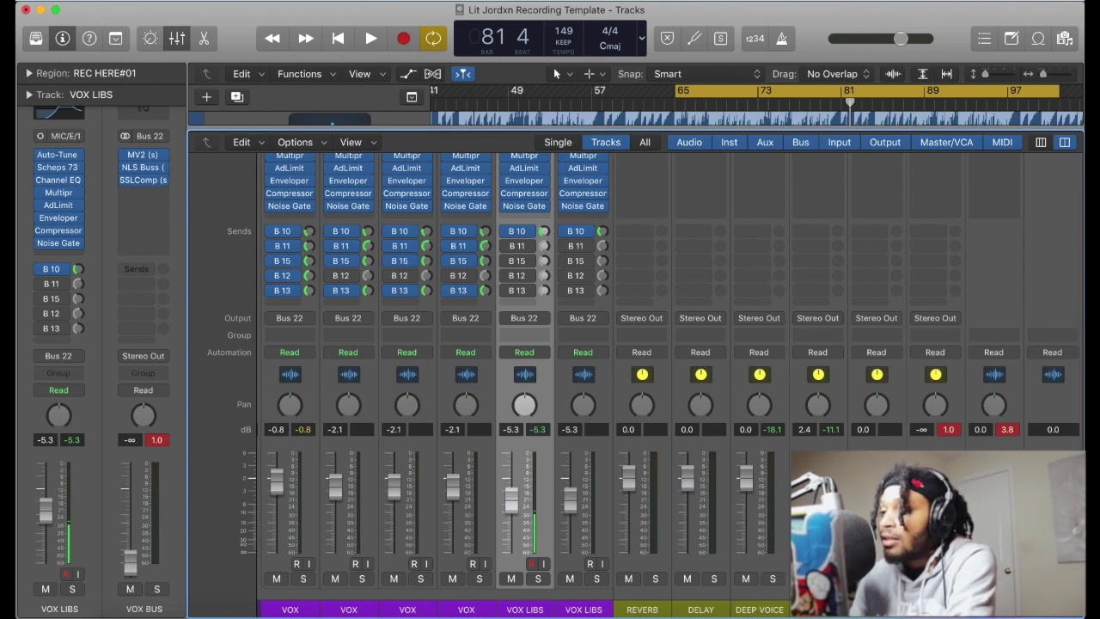
Play from bar 65, stop, replay, and scroll the mixer up to the Audio FX rows
{"action": "key", "text": "space"}
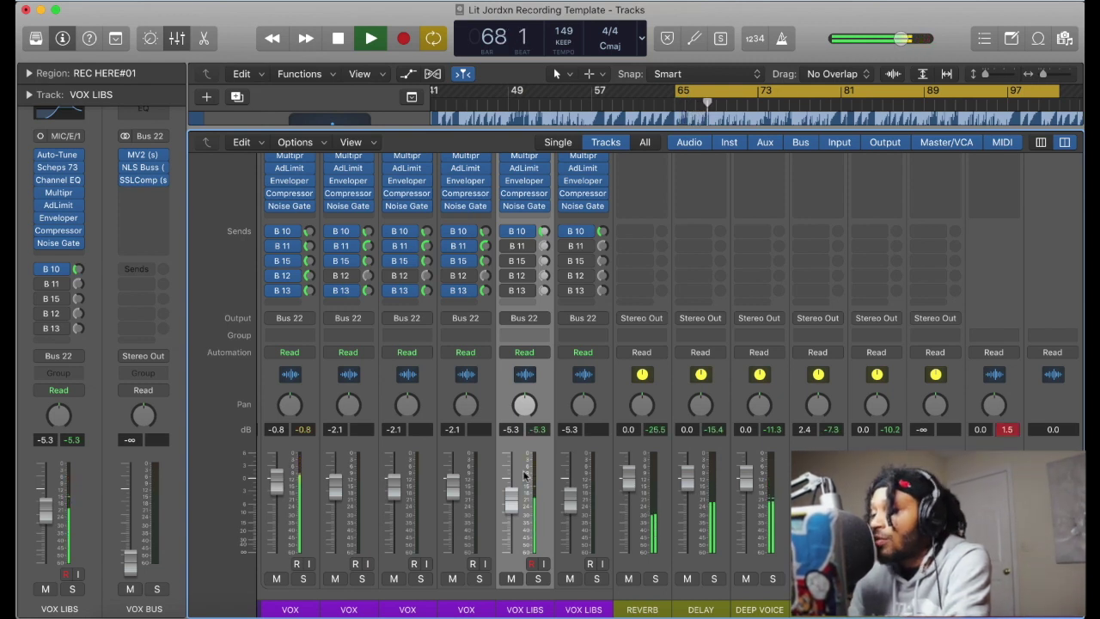
{"action": "key", "text": "space"}
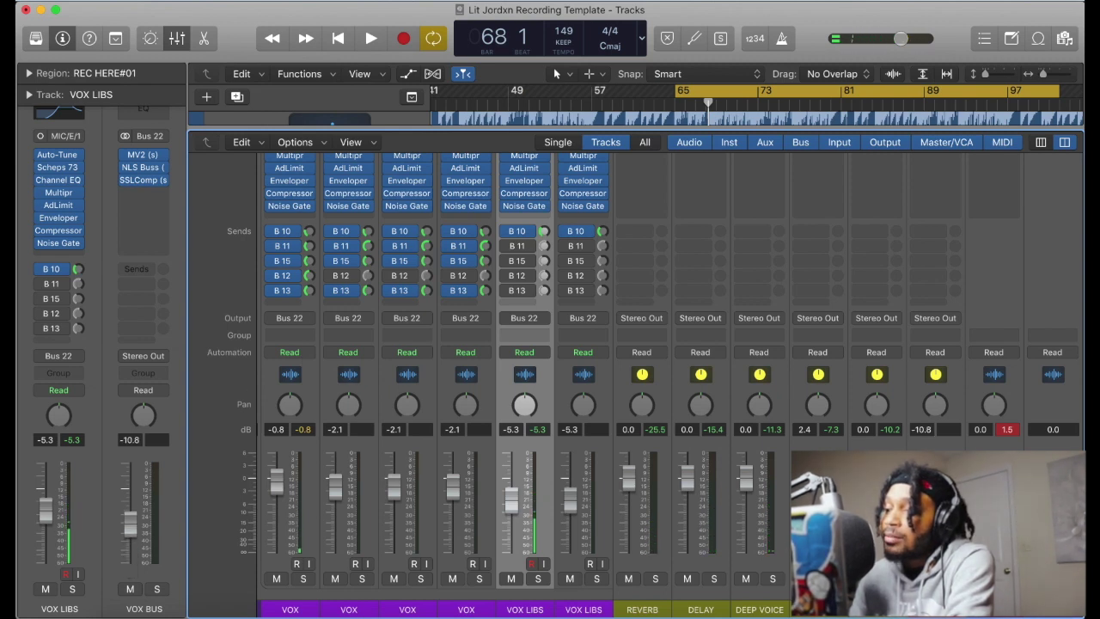
{"action": "key", "text": "space"}
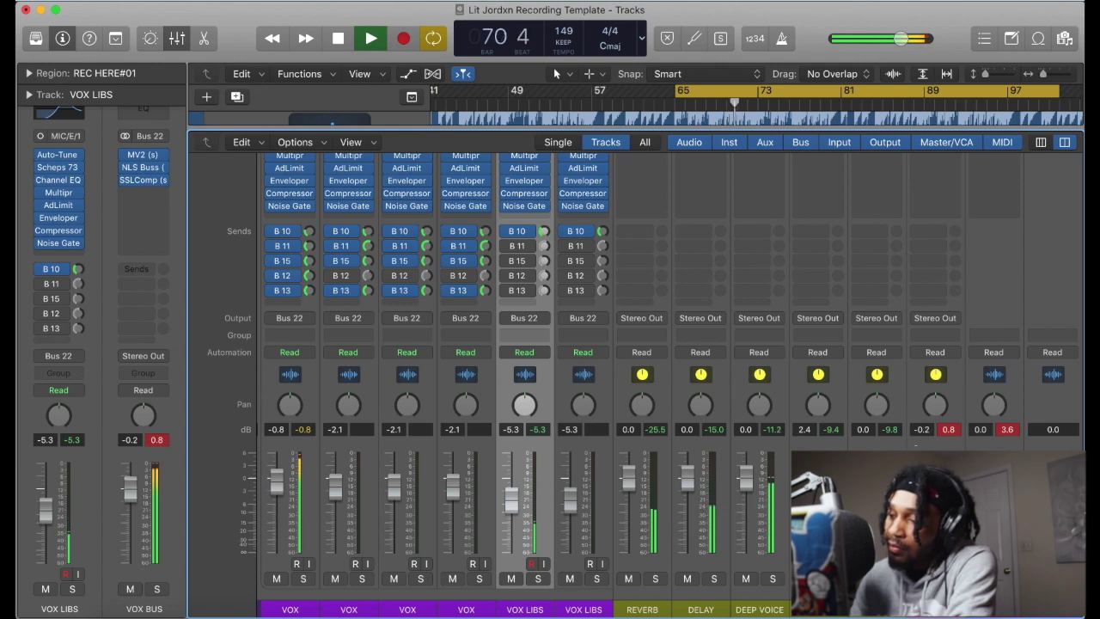
{"action": "scroll", "coordinate": [918, 395], "scroll_direction": "up", "scroll_amount": 10}
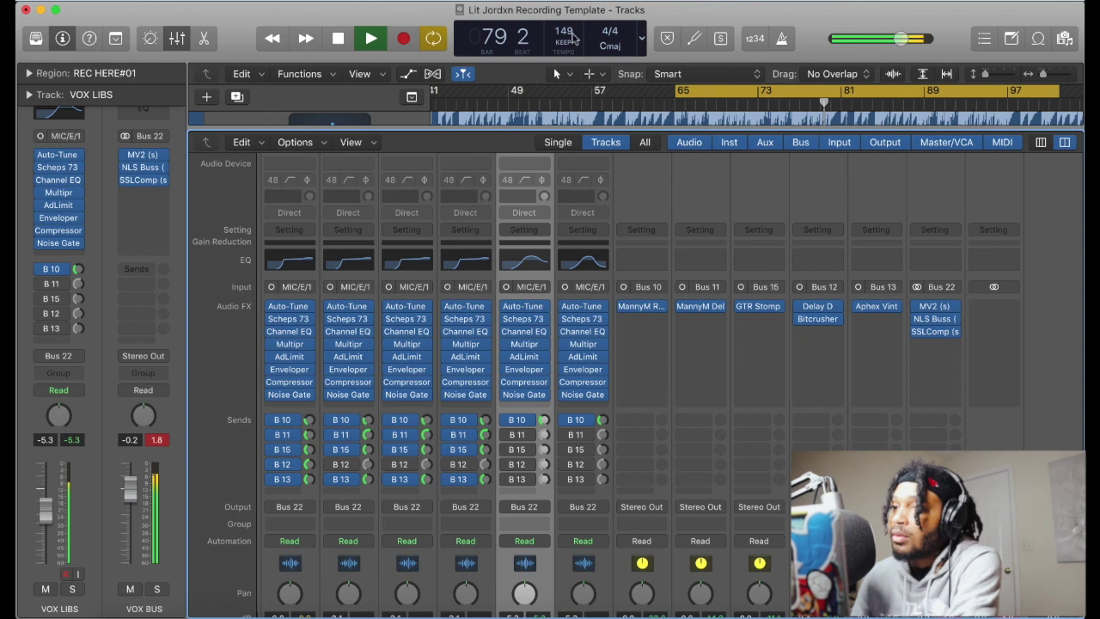
Lower the mixer divider to enlarge the track lanes, then stop playback at bar 85
{"action": "left_click_drag", "start_coordinate": [543, 130], "coordinate": [541, 197]}
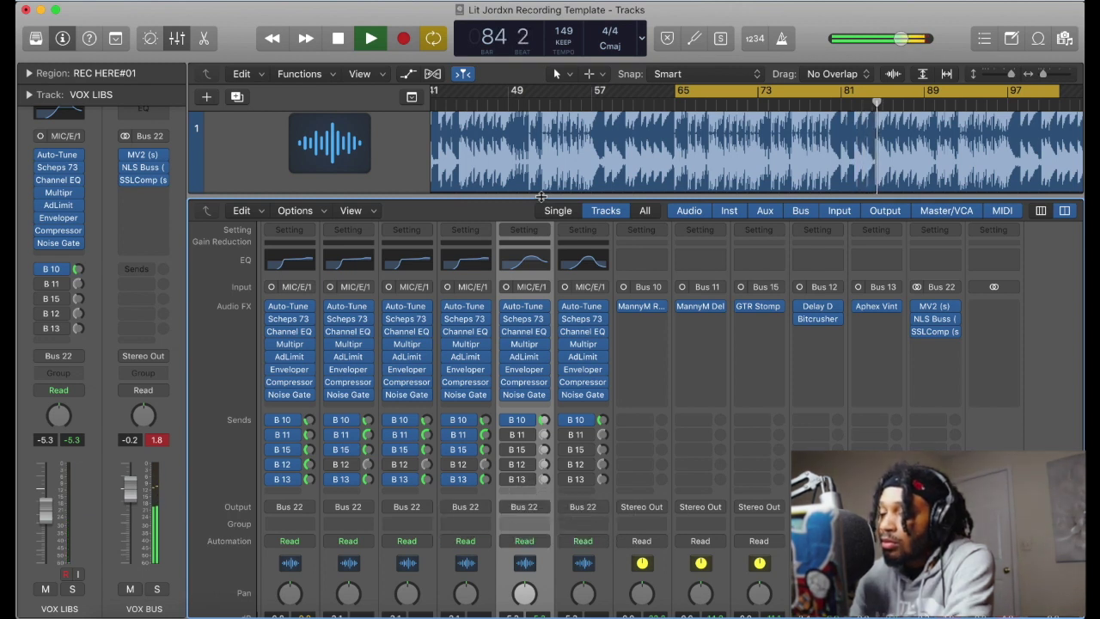
{"action": "key", "text": "space"}
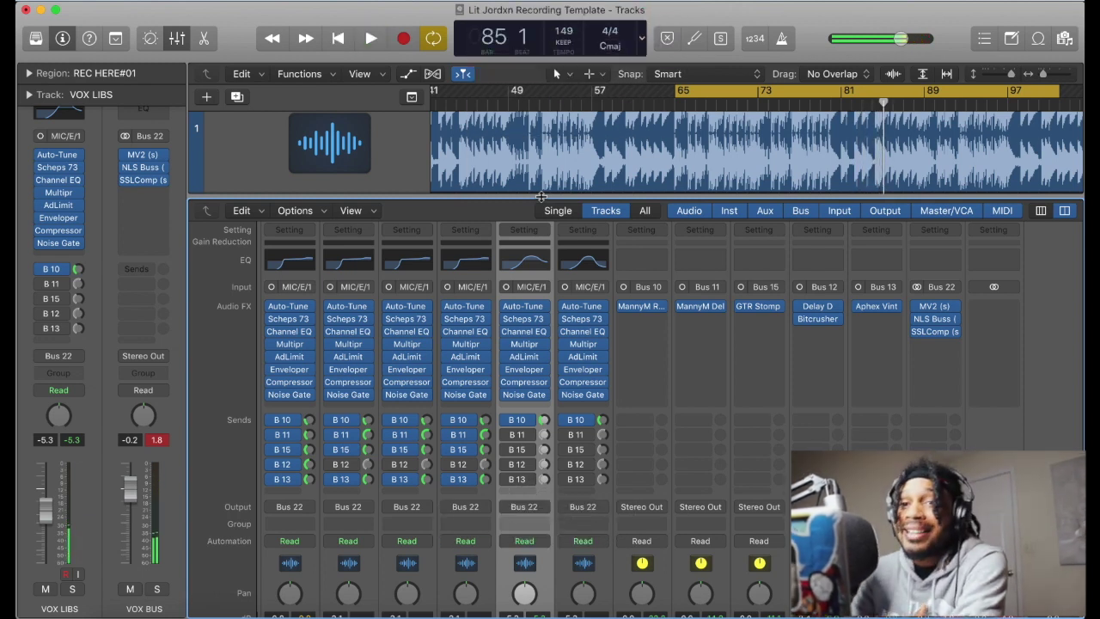